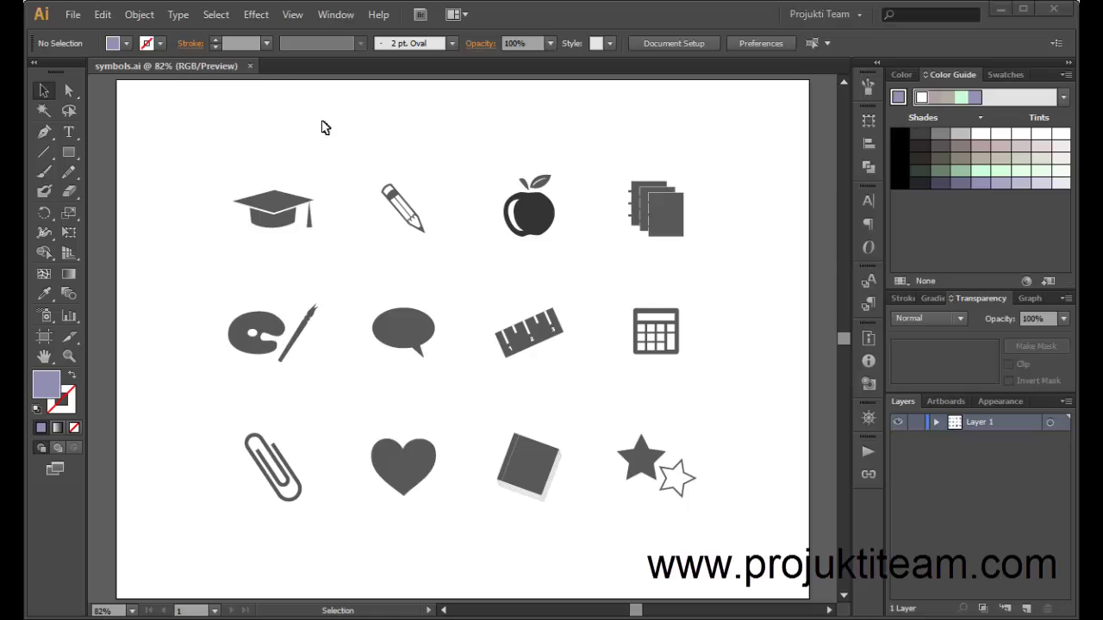
Step: Show the Symbols panel and move it lower, over the edge of the artboard
click(342, 15)
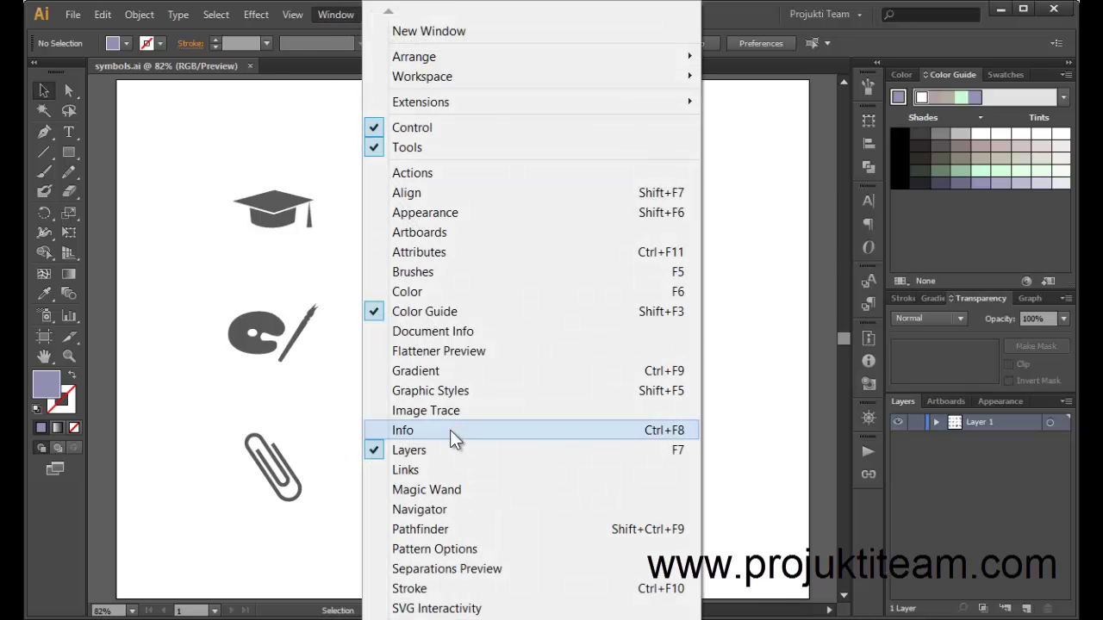
scroll(444, 595, down, 3)
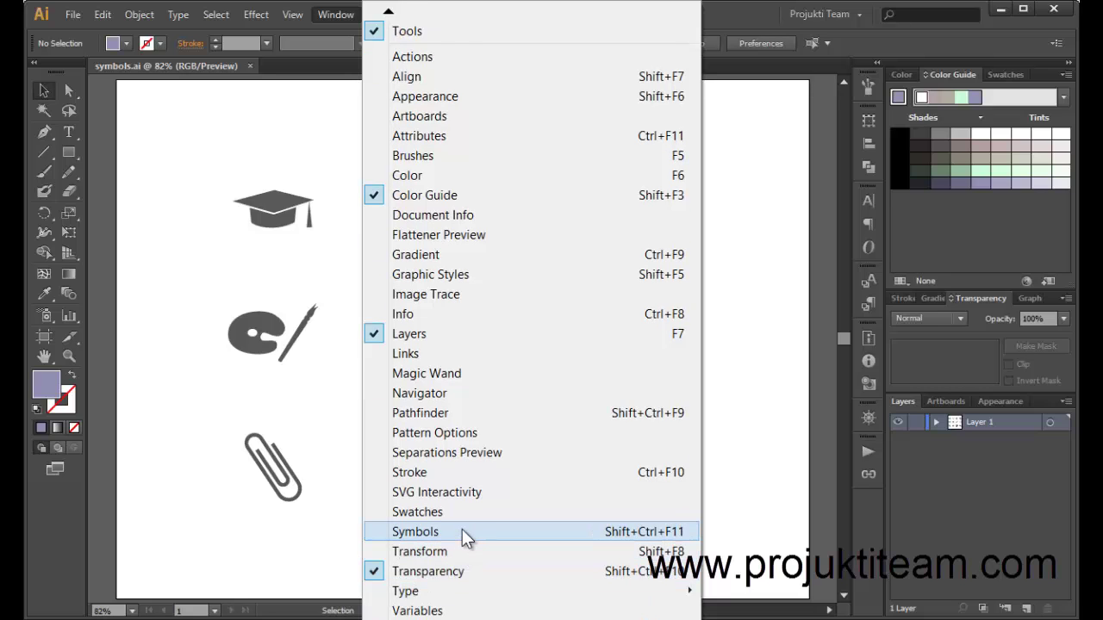
click(462, 531)
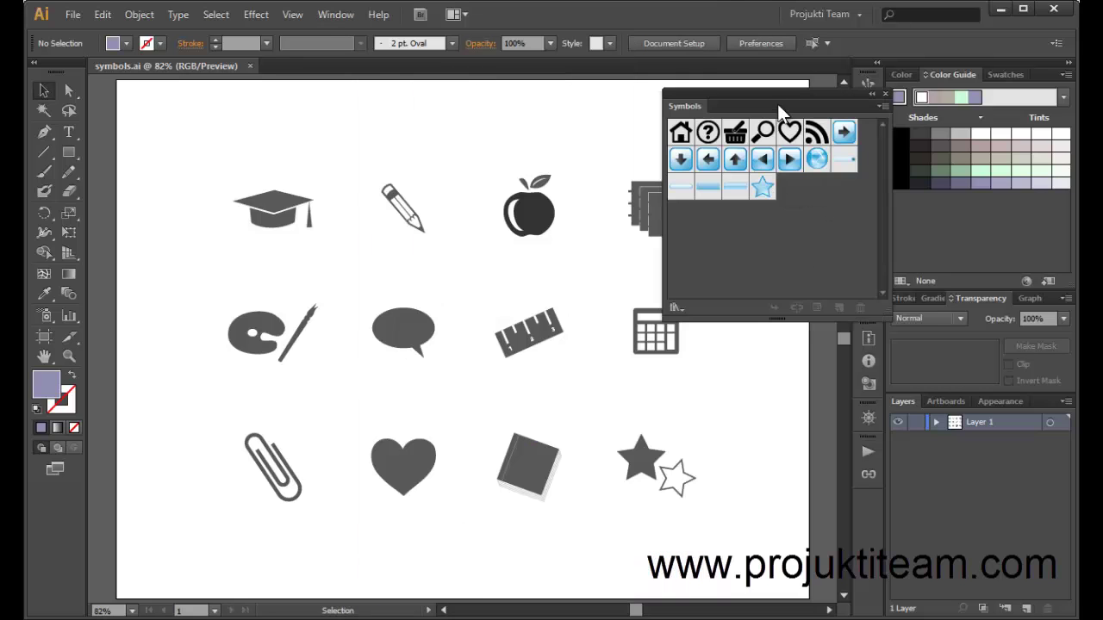
drag(775, 90, 793, 262)
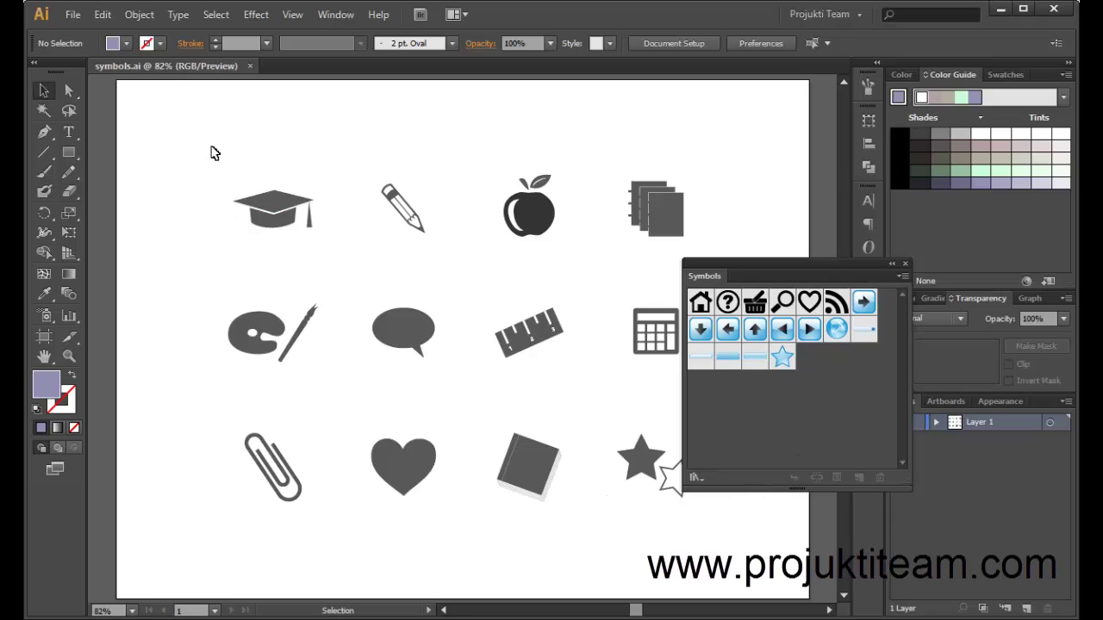
Step: Turn the graduation cap artwork into a symbol named cap with the type Graphic
drag(211, 148, 340, 278)
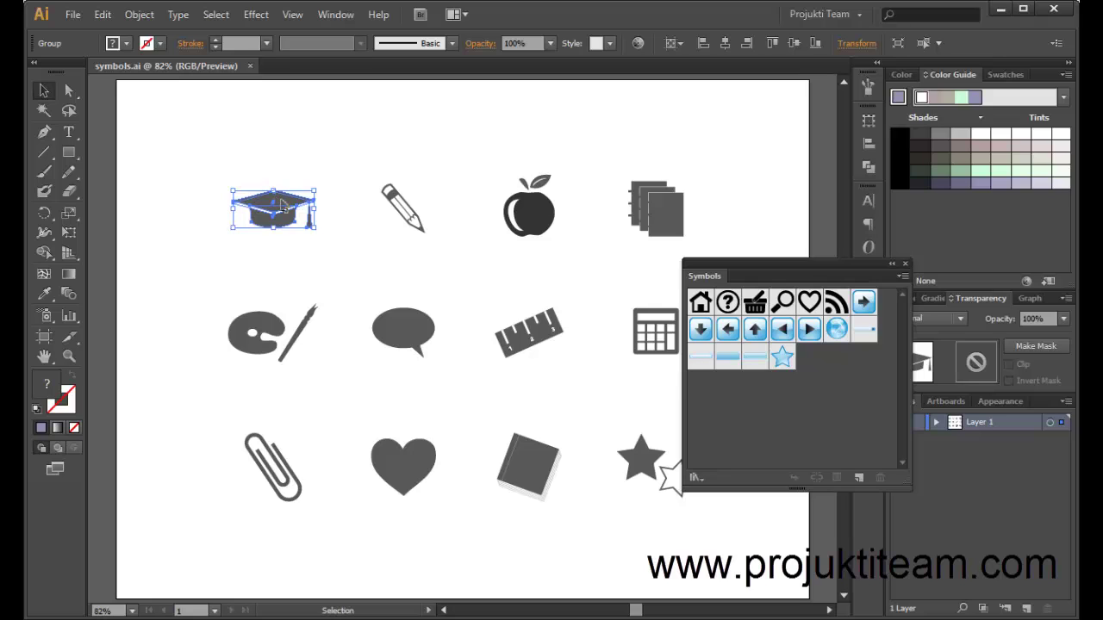
drag(285, 205, 788, 403)
drag(838, 373, 837, 371)
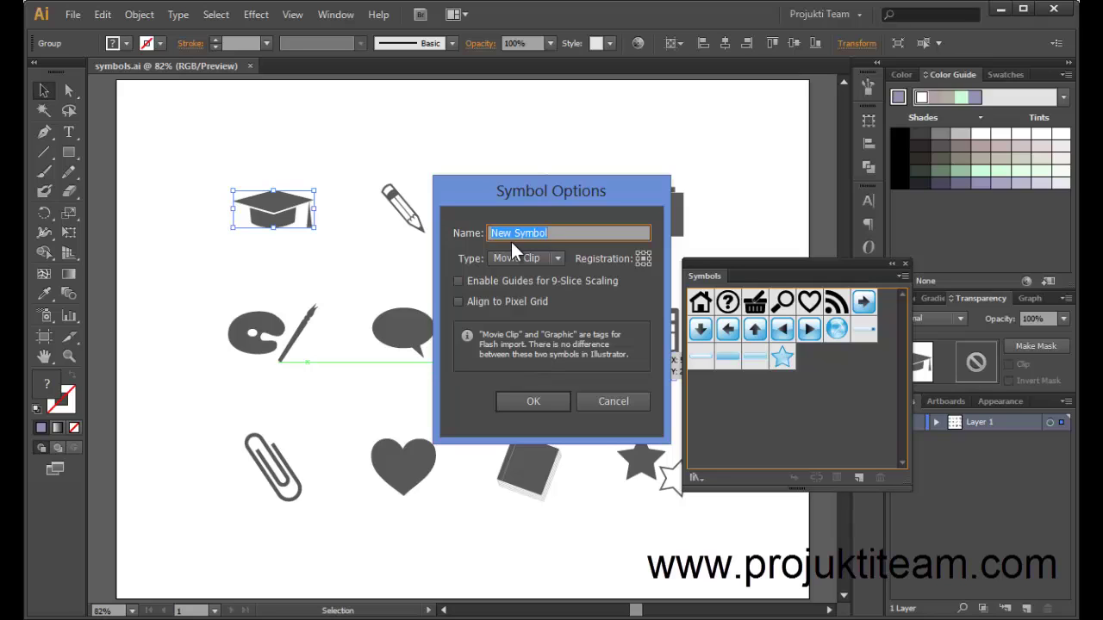
text(cap)
click(520, 256)
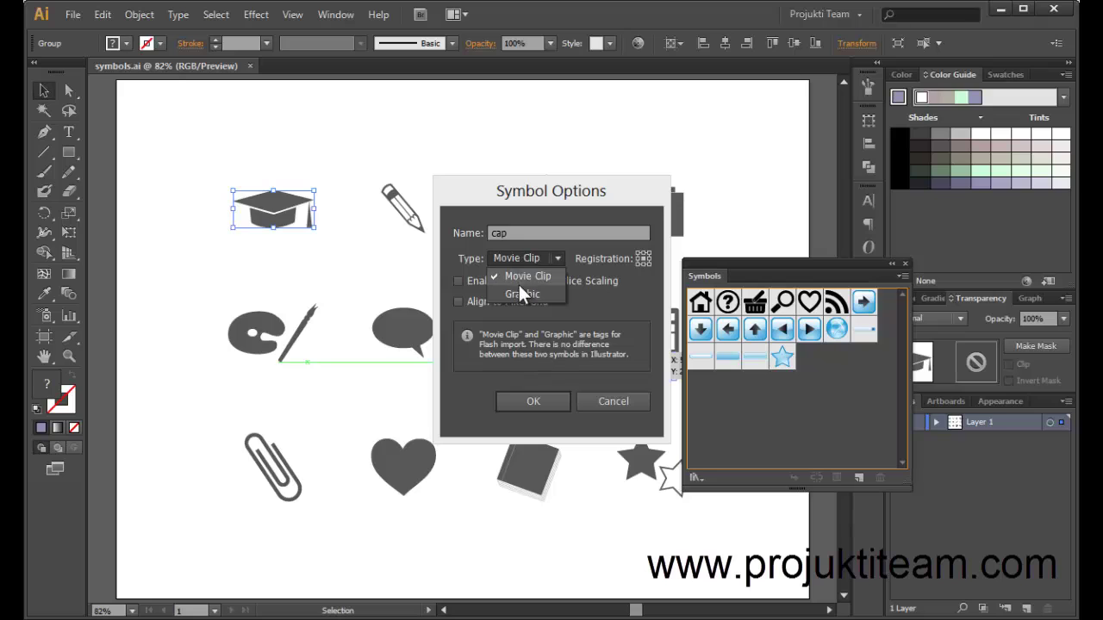
click(522, 296)
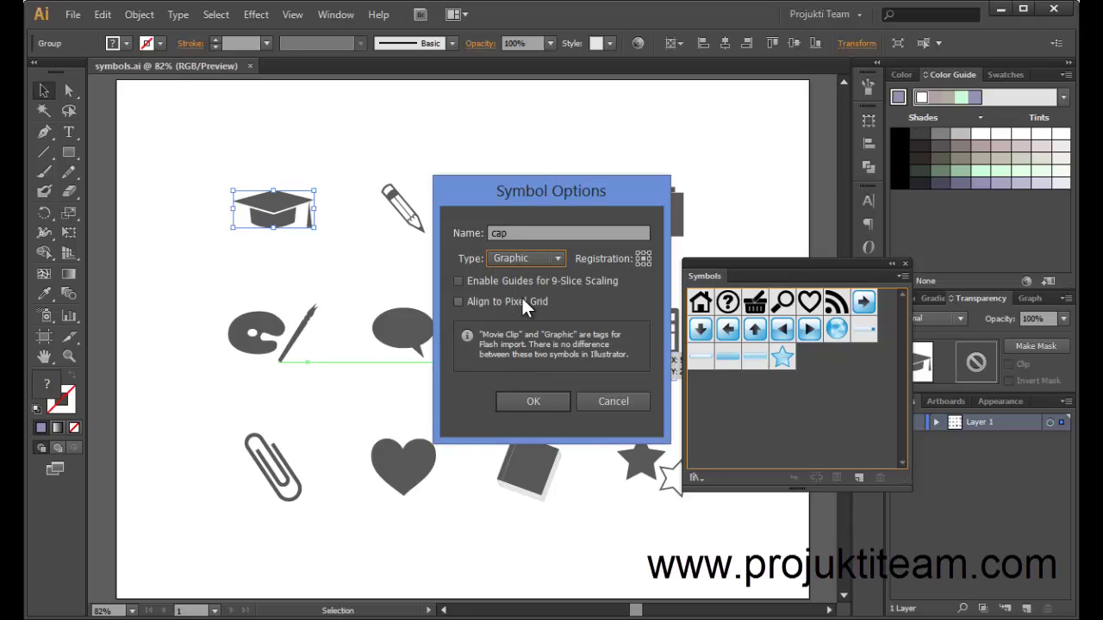
click(552, 401)
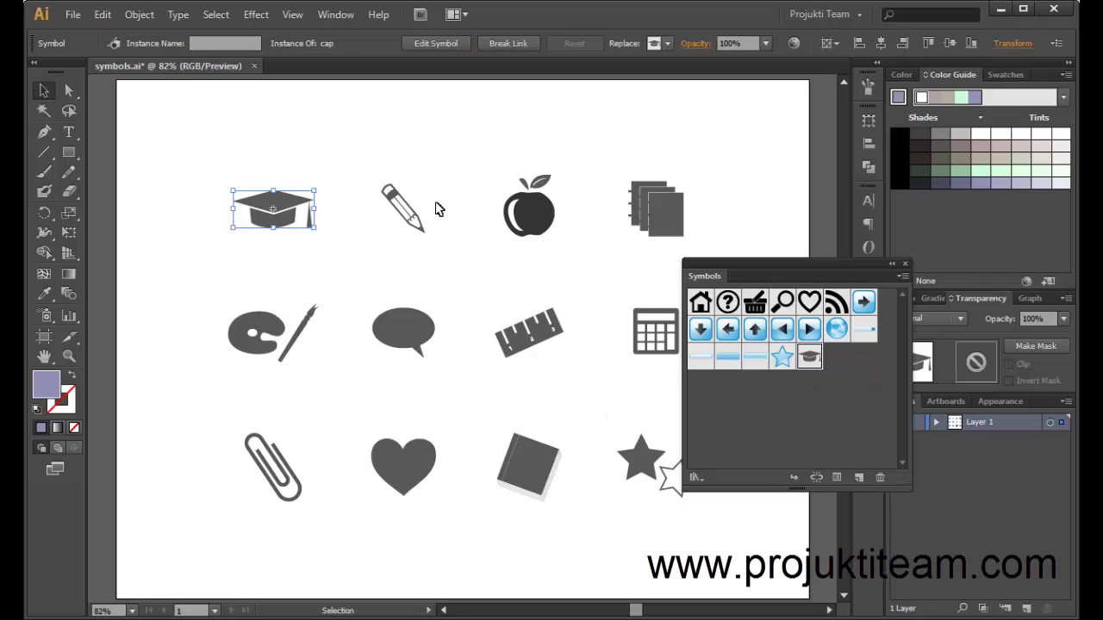
Step: Try to make one Graphic symbol from the pencil, apple and notebooks together
mouse_move(348, 132)
mouse_down()
mouse_move(710, 233)
mouse_move(728, 256)
mouse_up()
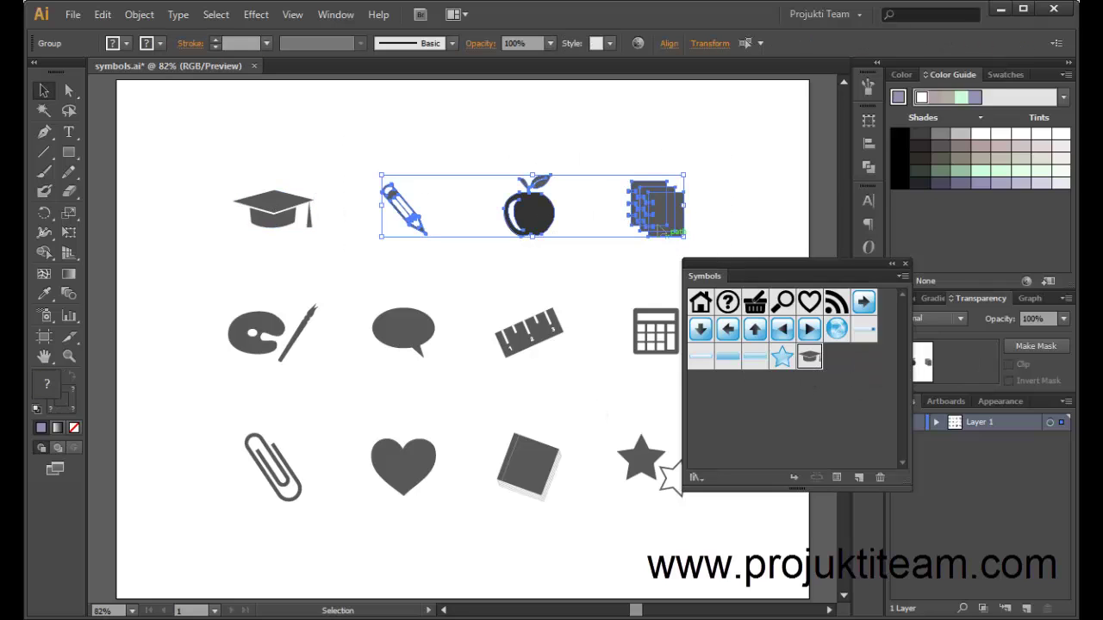
mouse_move(539, 222)
mouse_down()
mouse_move(871, 388)
mouse_move(869, 379)
mouse_up()
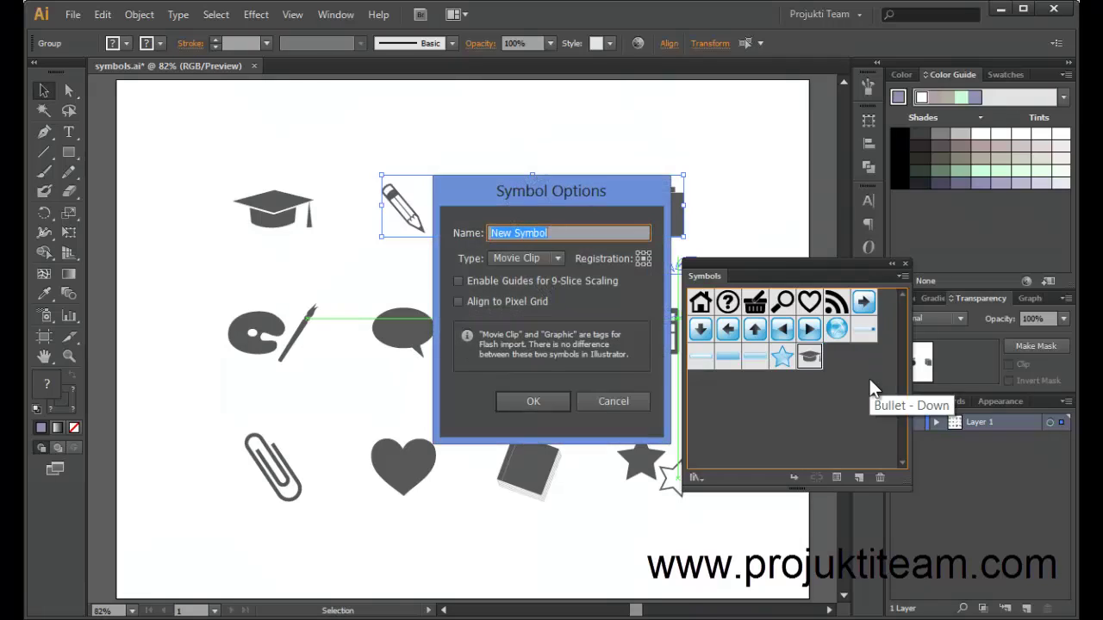
click(543, 256)
click(536, 289)
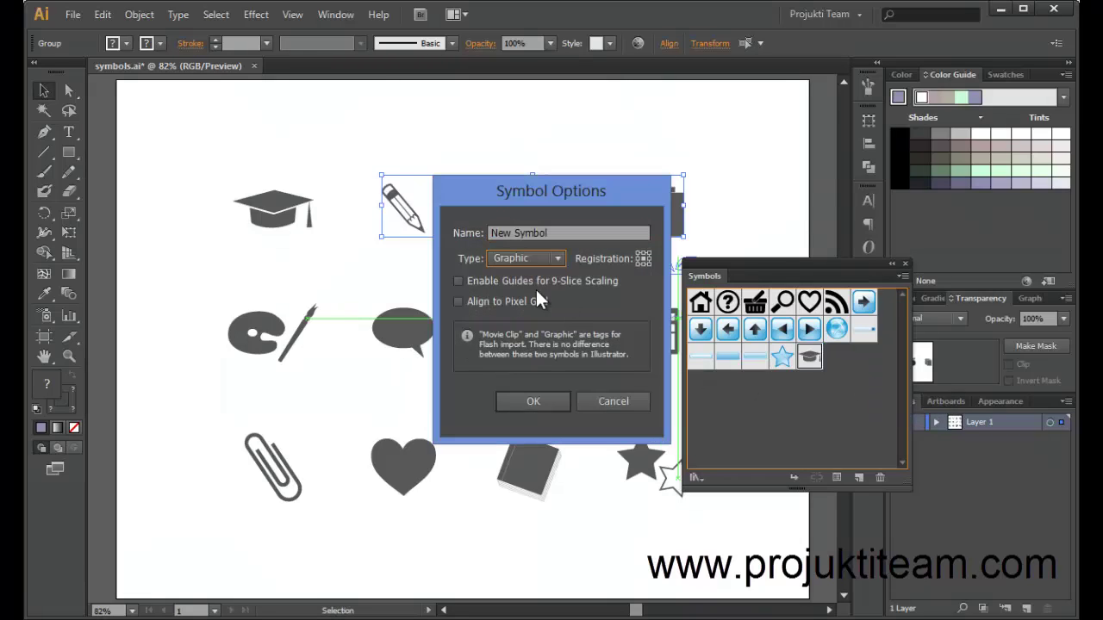
click(543, 401)
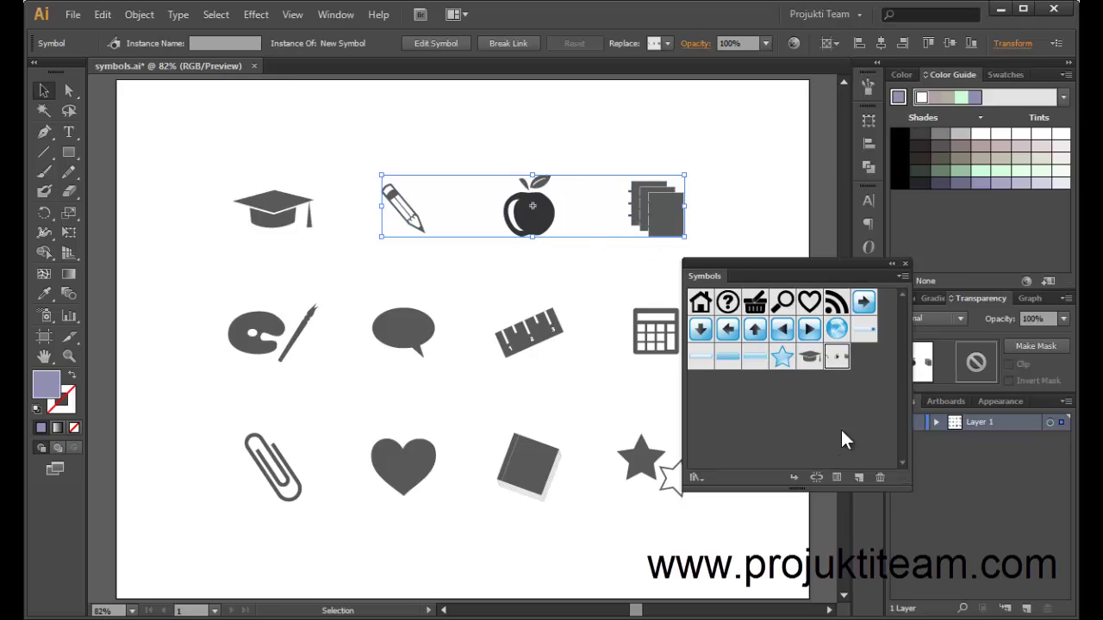
Step: Delete the combined symbol with its instances, and undo back to the separate pencil, apple and notebook artwork
click(881, 475)
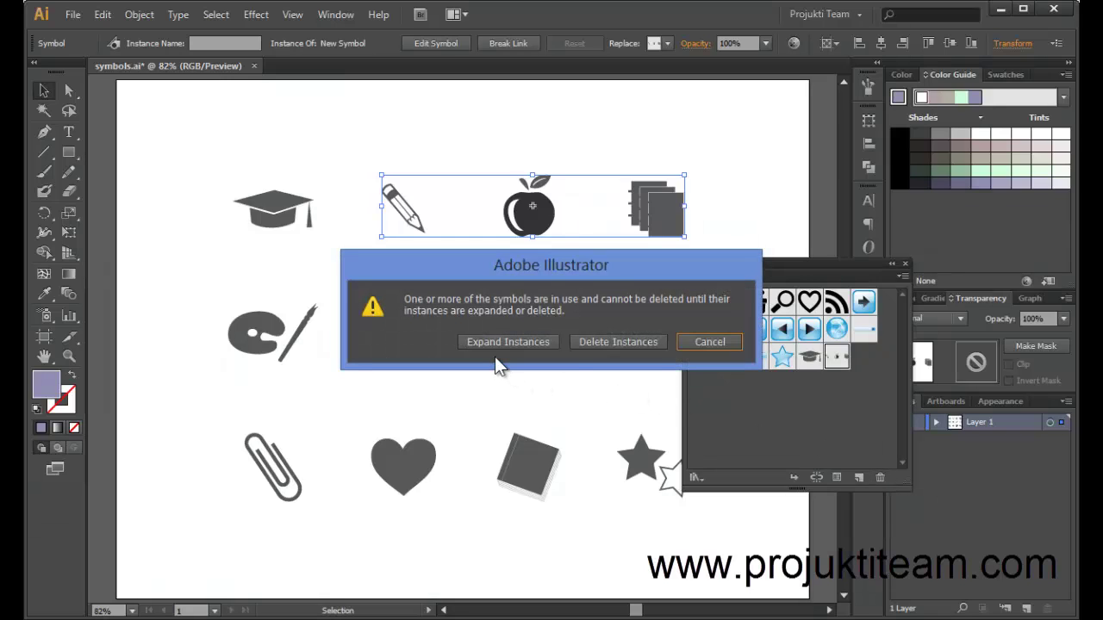
click(633, 345)
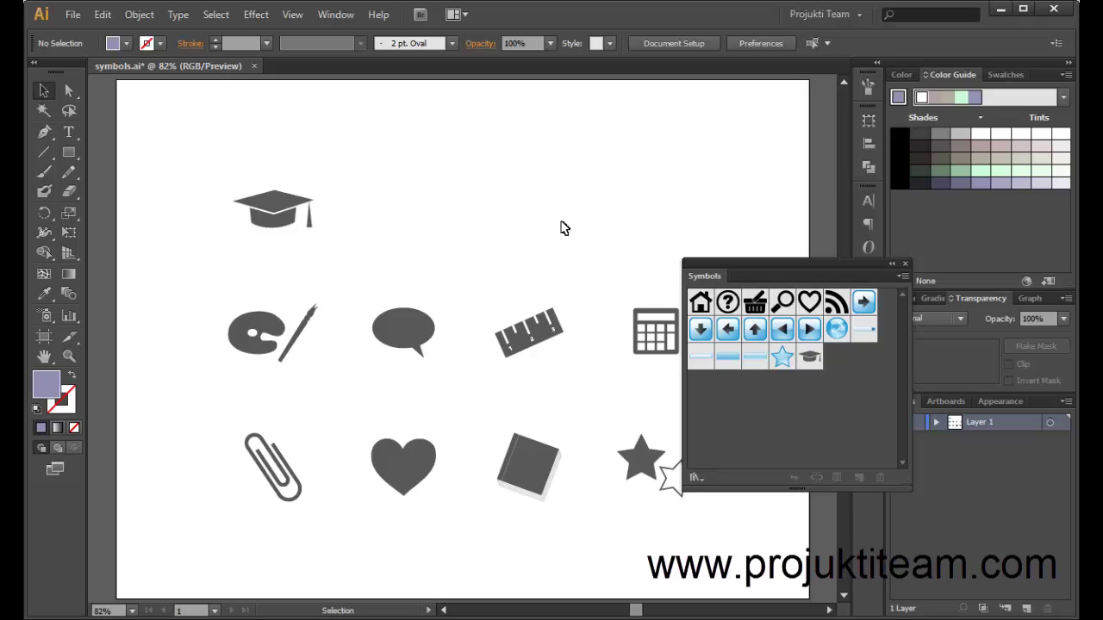
key(ctrl+z)
key(ctrl+z)
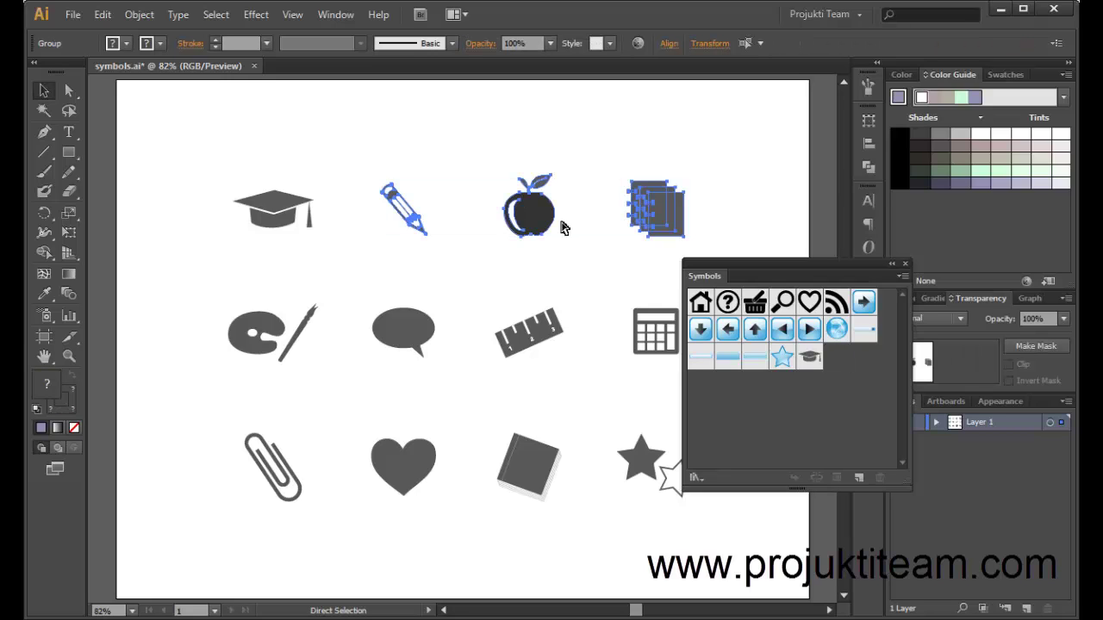
click(729, 176)
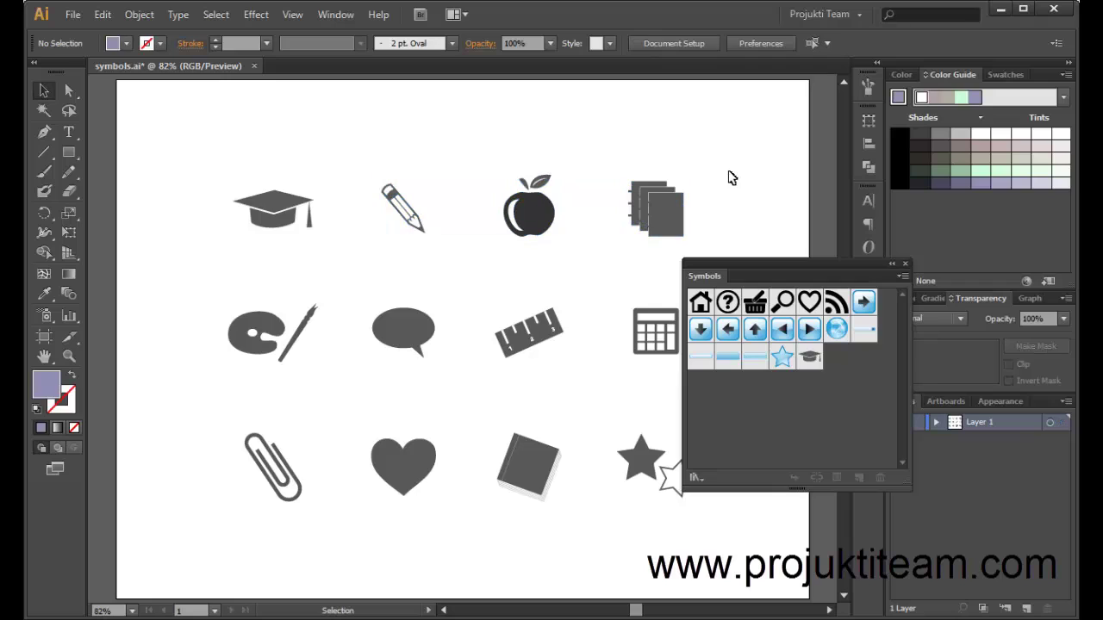
Step: Turn the pencil artwork into a symbol of type Graphic, keeping the default name
mouse_move(350, 150)
mouse_down()
mouse_move(463, 274)
mouse_move(441, 247)
mouse_up()
mouse_move(402, 210)
mouse_down()
mouse_move(476, 248)
mouse_move(853, 367)
mouse_up()
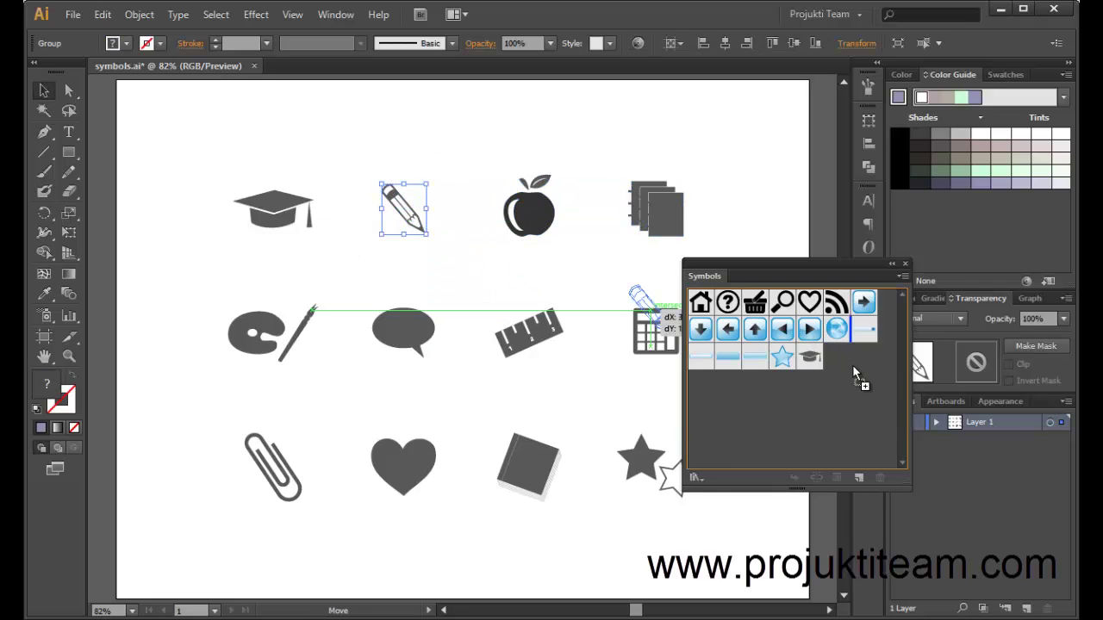
click(543, 272)
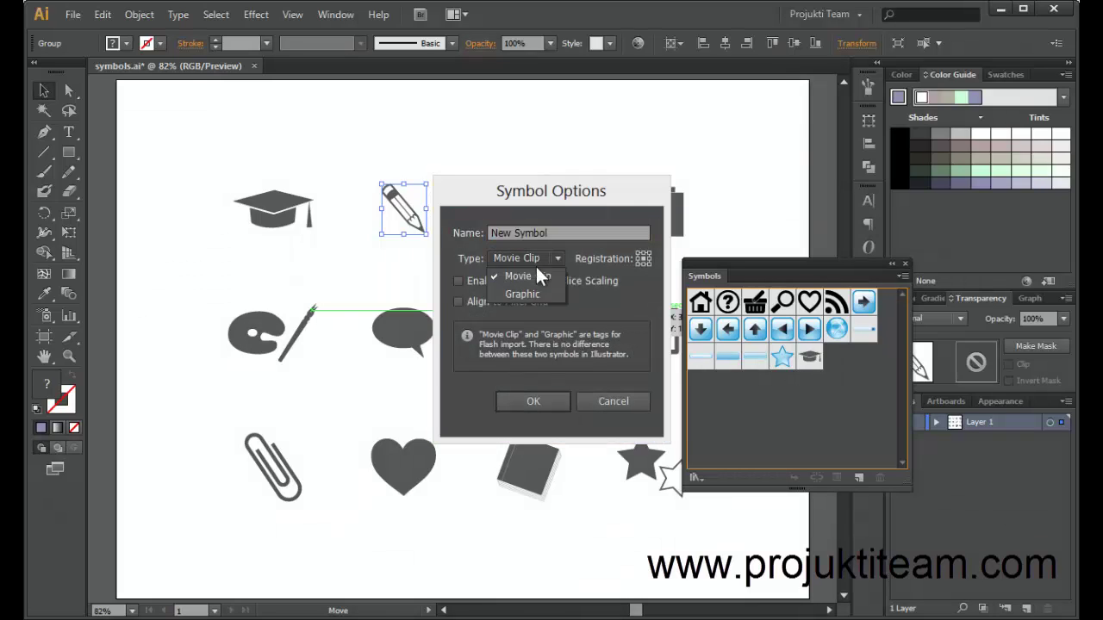
click(531, 290)
click(538, 402)
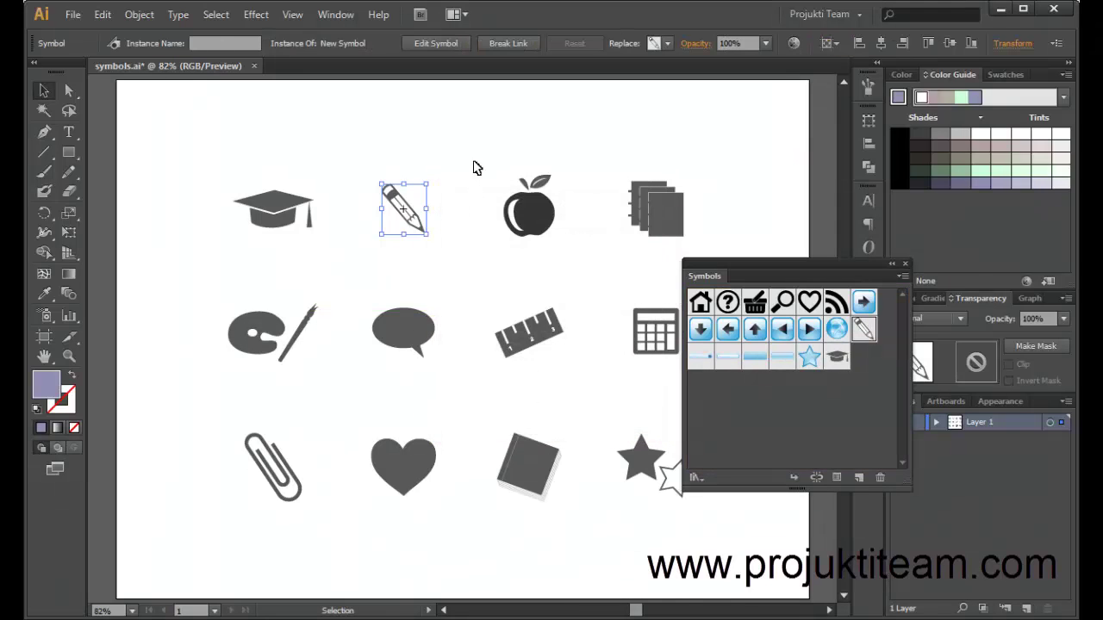
Step: Turn the apple artwork into a symbol of type Graphic, keeping the default name
drag(540, 224, 820, 389)
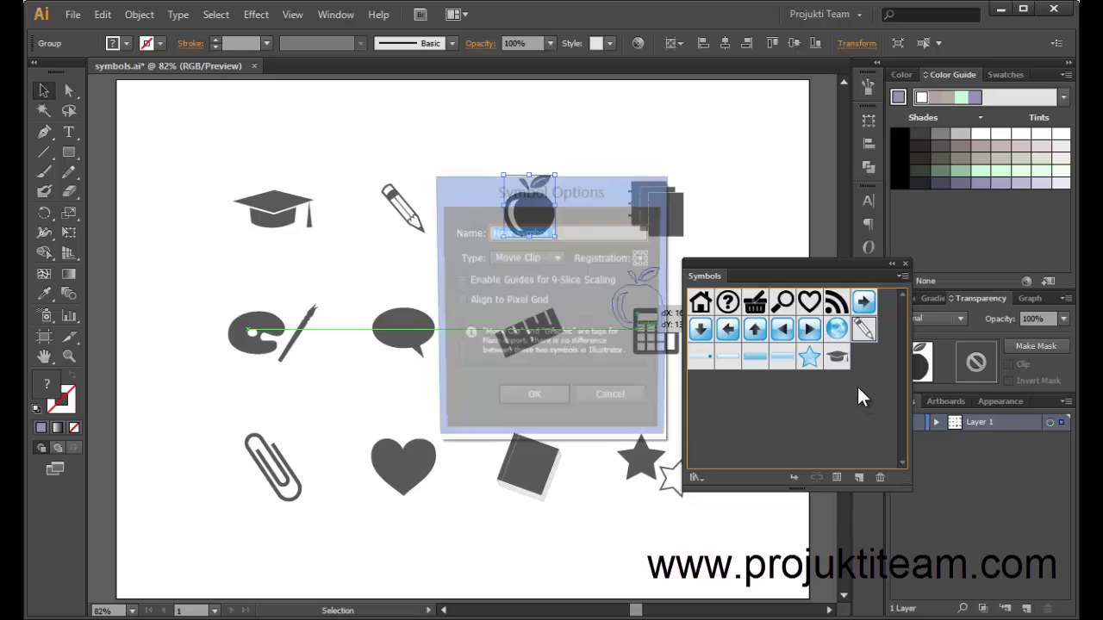
click(528, 258)
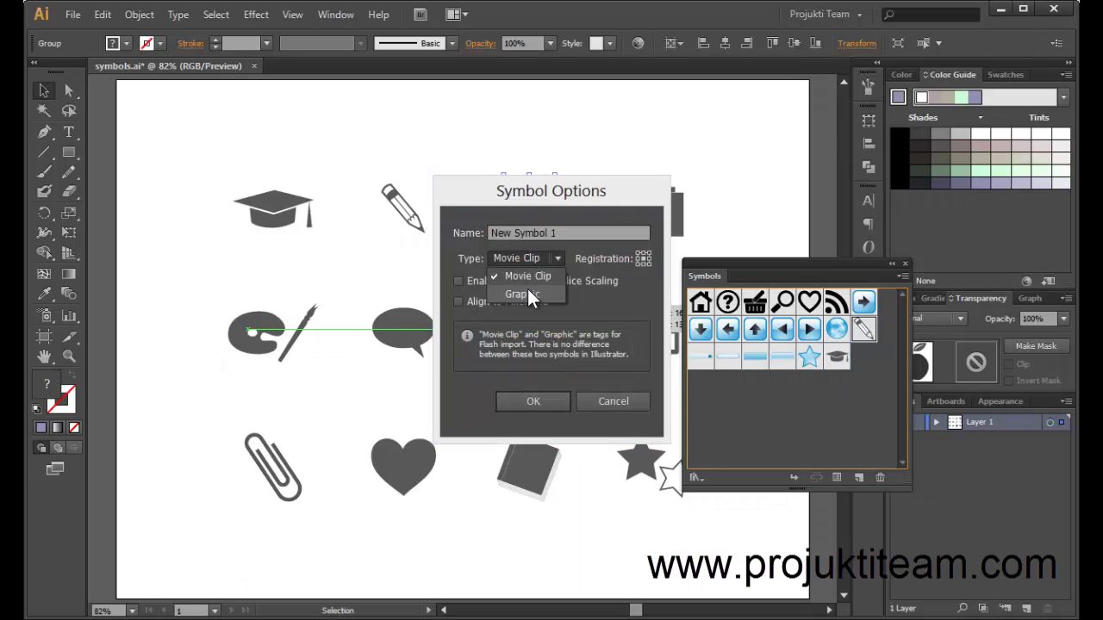
click(527, 290)
click(534, 403)
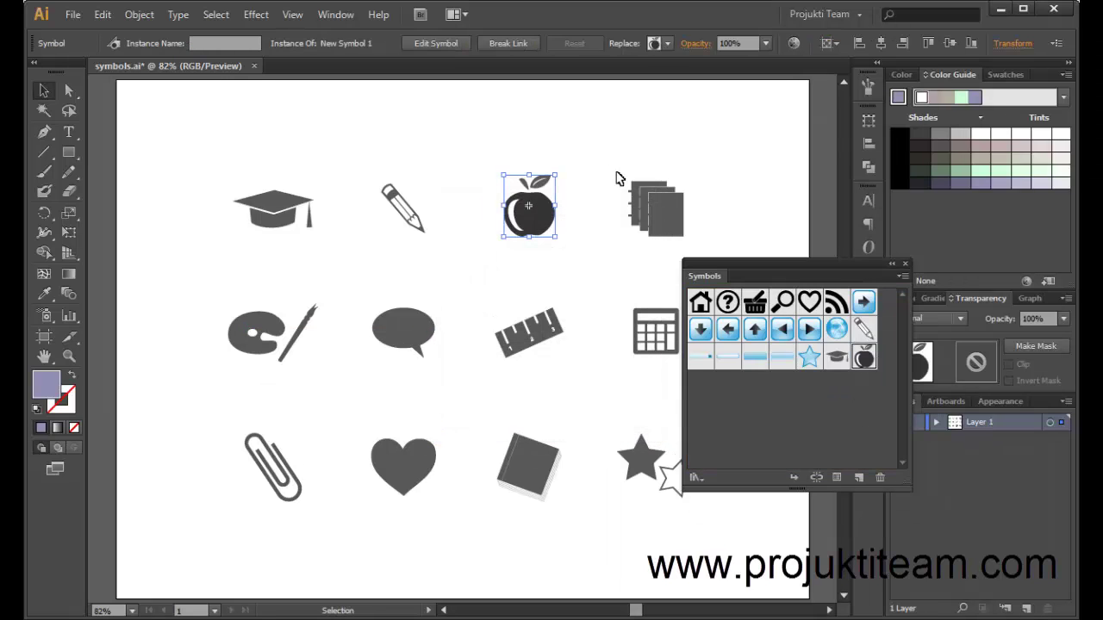
Step: Turn the stacked notebooks artwork into a symbol of type Graphic, keeping the default name
drag(618, 176, 716, 261)
drag(660, 212, 845, 423)
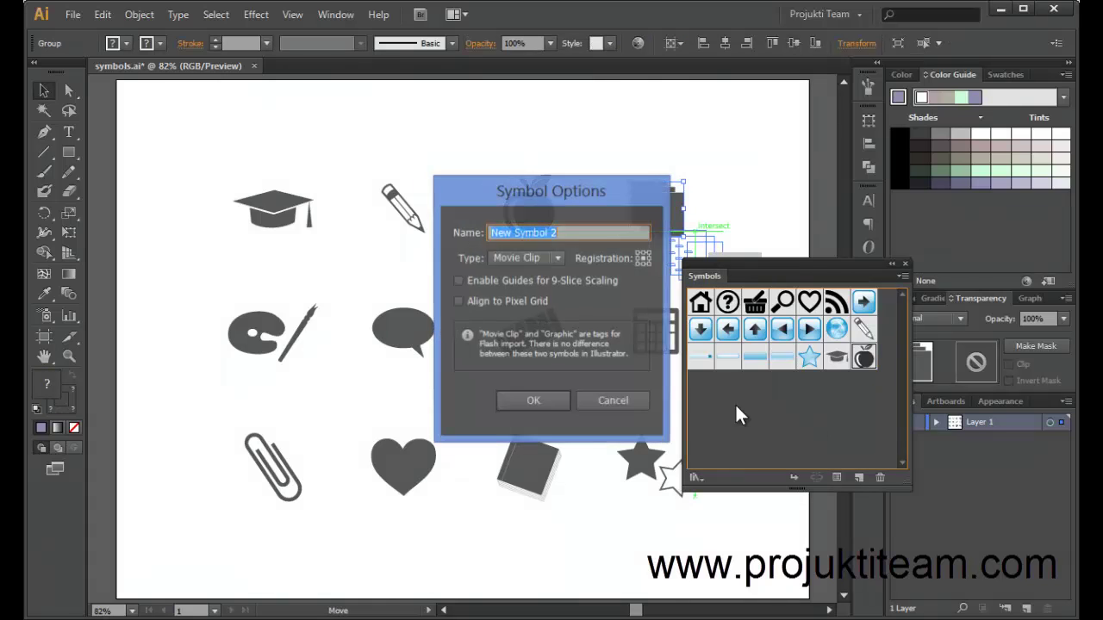
click(528, 258)
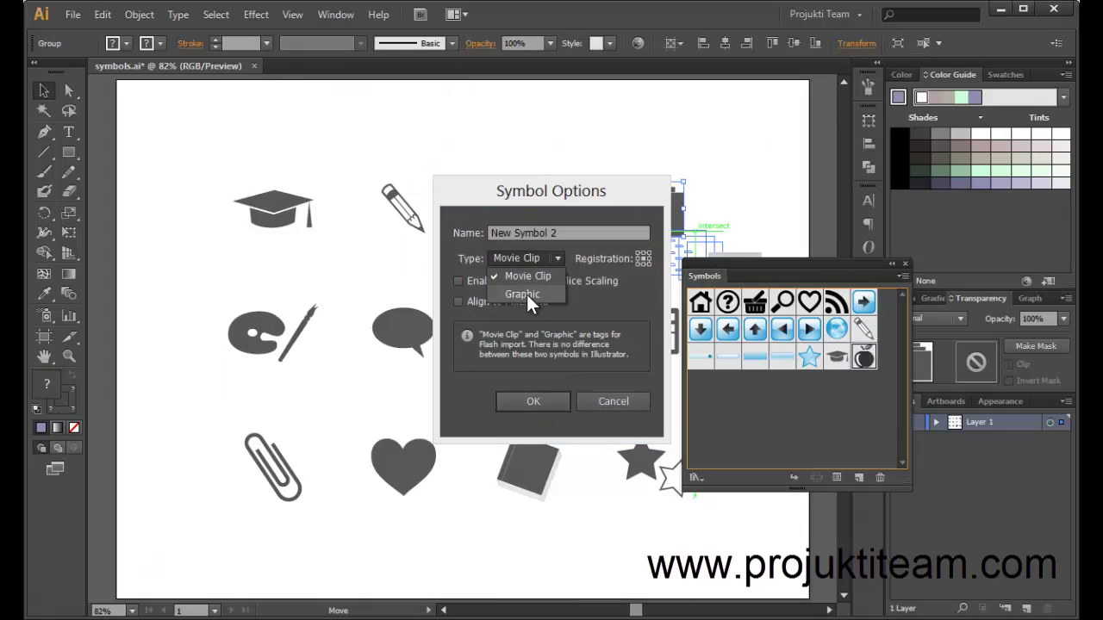
click(526, 291)
click(537, 408)
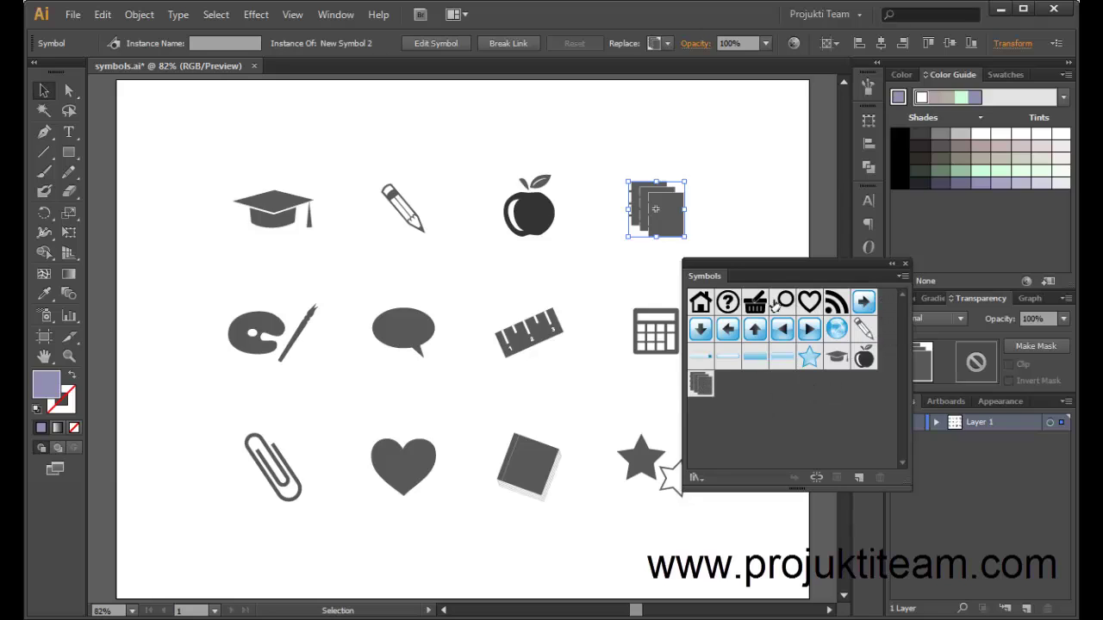
Step: Delete the default symbols from the house through Bullet - Right, and move the pencil symbol to the end of the collection
click(699, 303)
shift+click(870, 305)
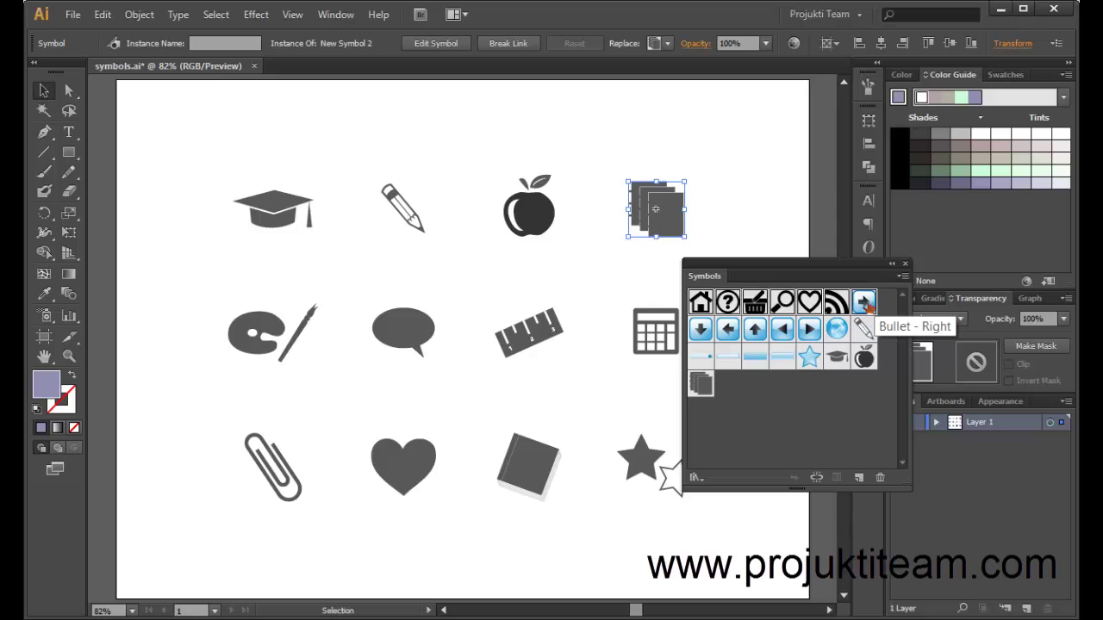
click(880, 474)
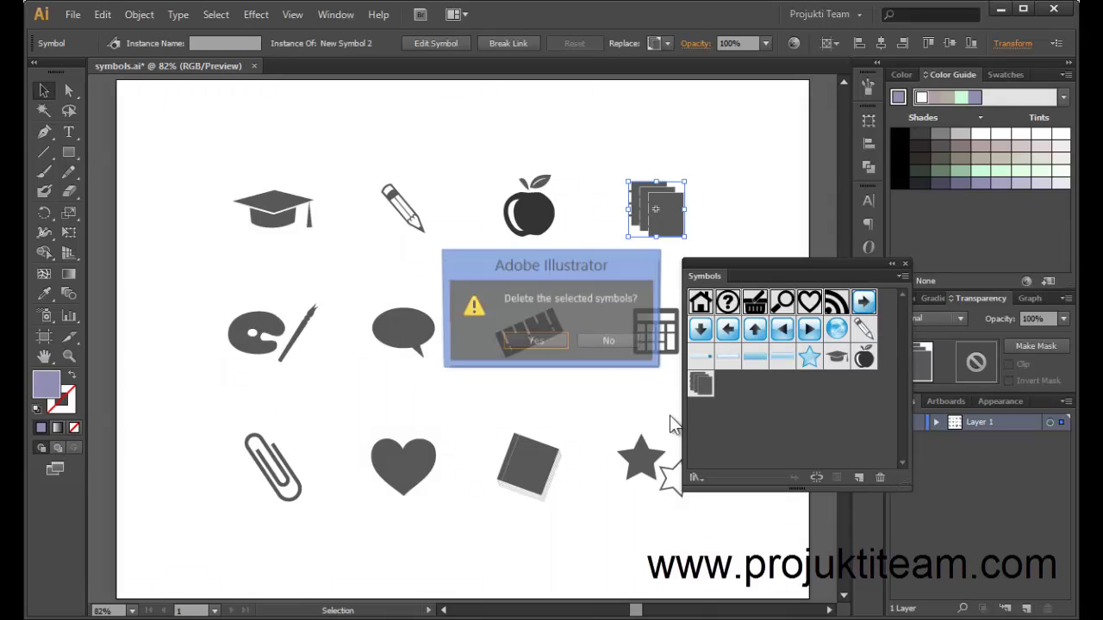
click(549, 339)
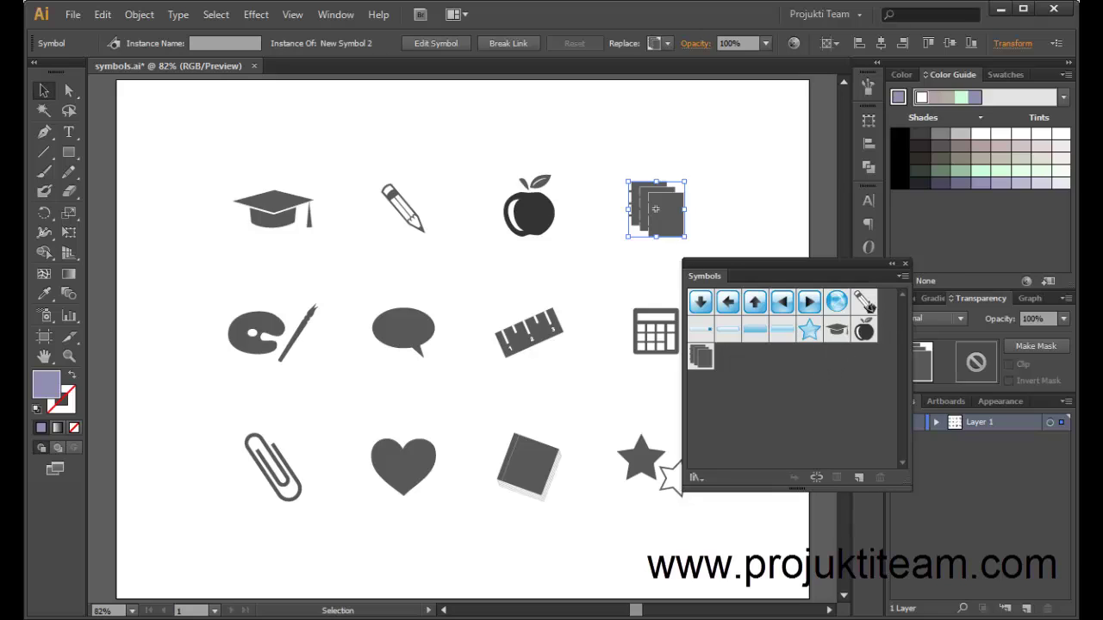
mouse_move(866, 304)
mouse_down()
mouse_move(854, 337)
mouse_move(730, 370)
mouse_up()
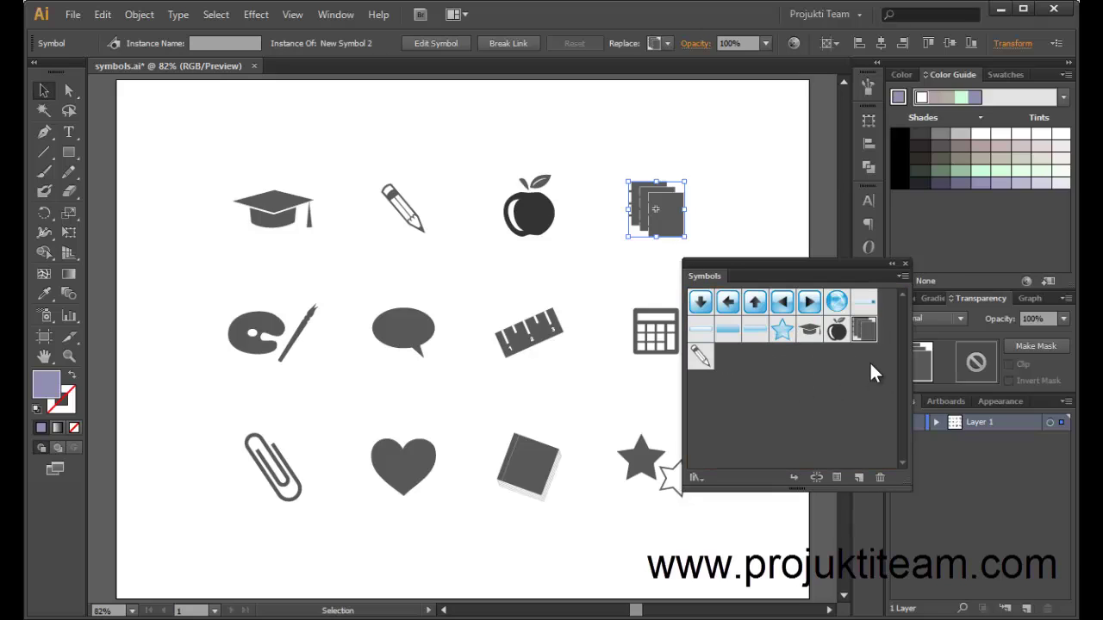
Step: Delete the row of default symbols from the down-arrow bullet through Button - Blue
click(887, 293)
click(868, 307)
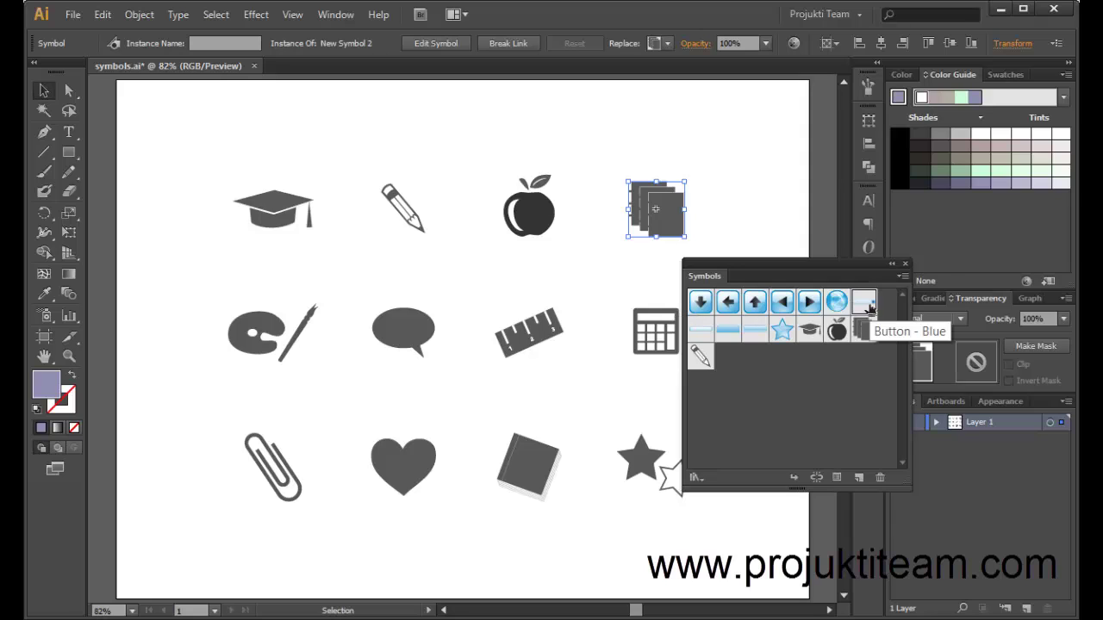
shift+click(701, 302)
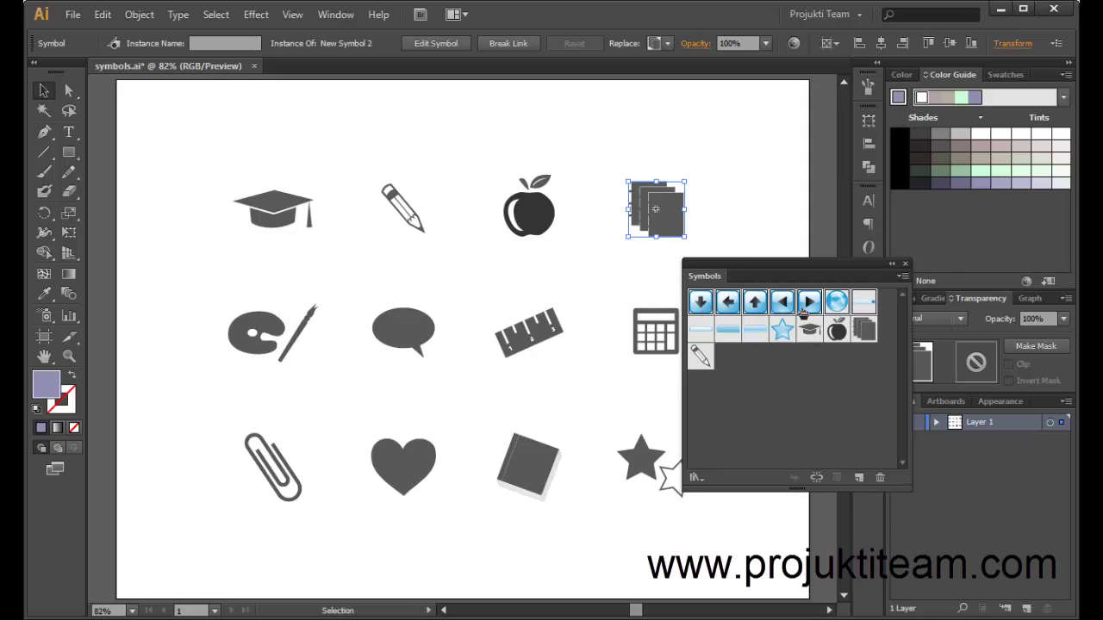
click(880, 474)
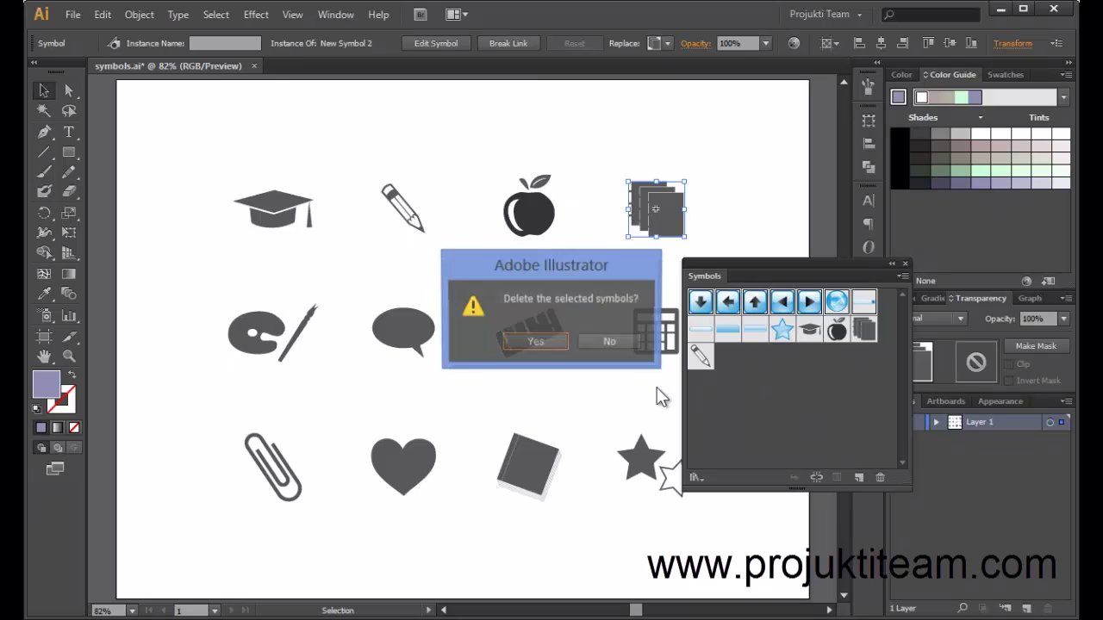
click(517, 340)
Step: Delete the remaining default symbols from the first bar through the blue star, and deselect everything in the symbol collection
click(782, 301)
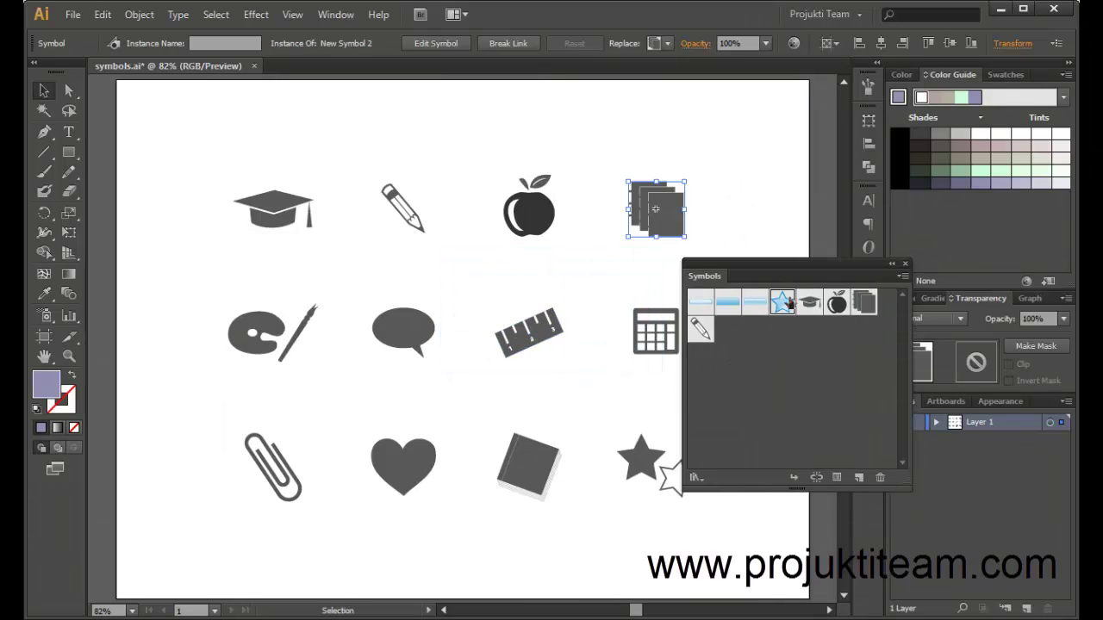
shift+click(705, 308)
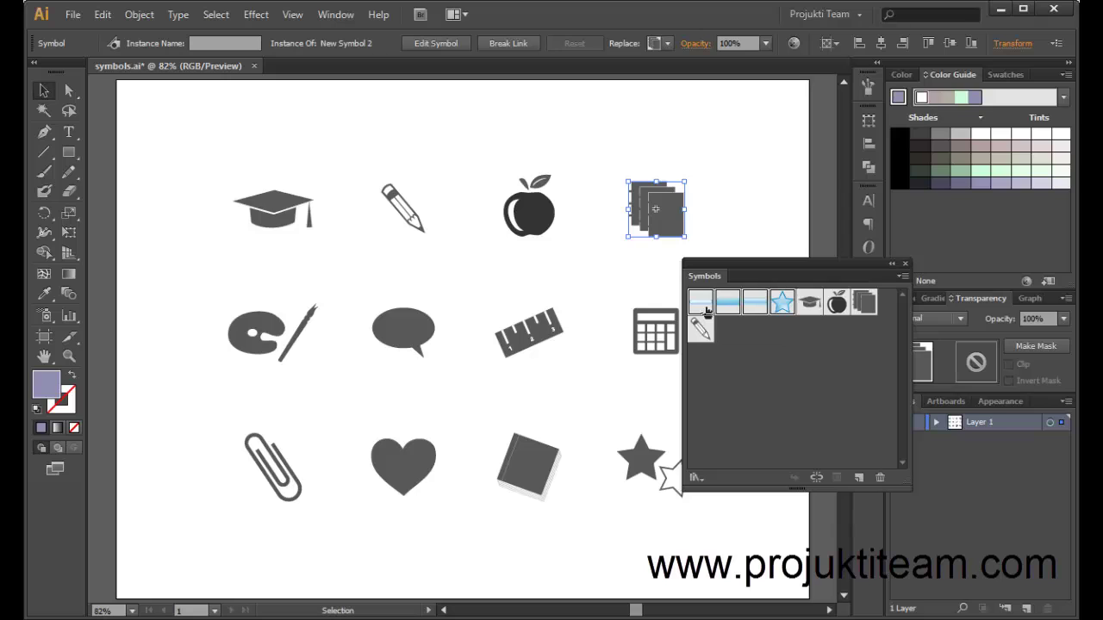
click(879, 478)
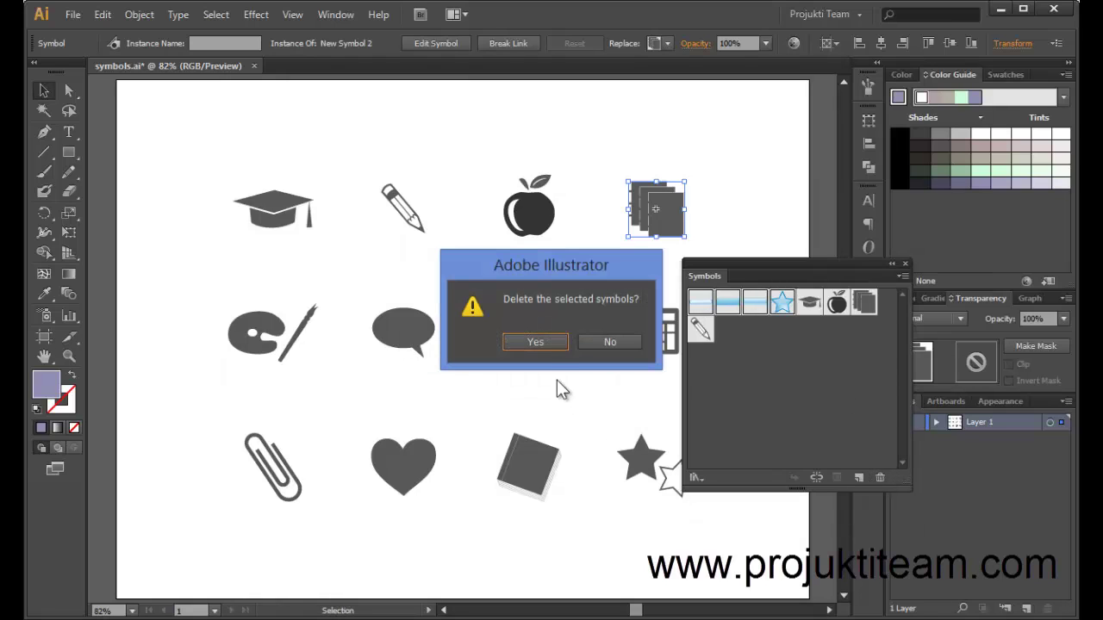
click(536, 342)
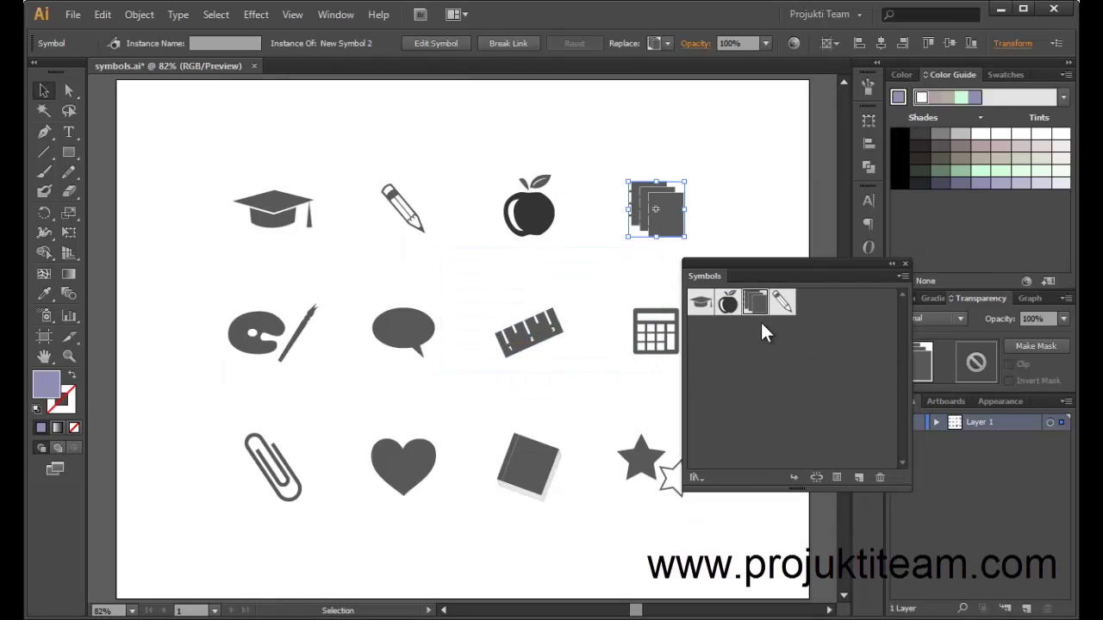
click(802, 328)
click(700, 475)
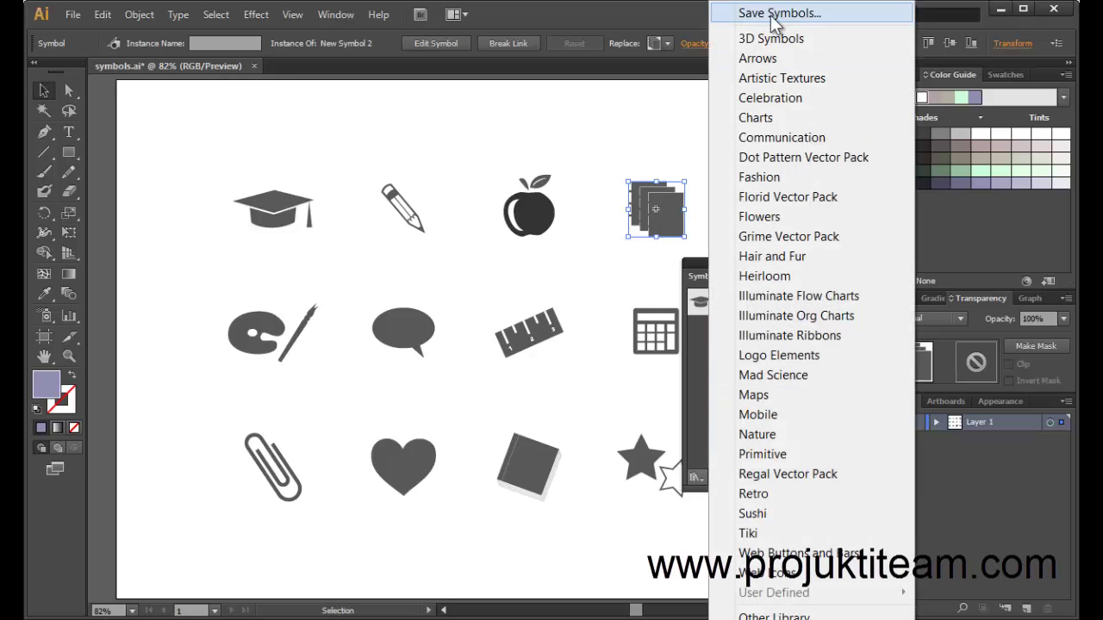
click(694, 418)
click(903, 275)
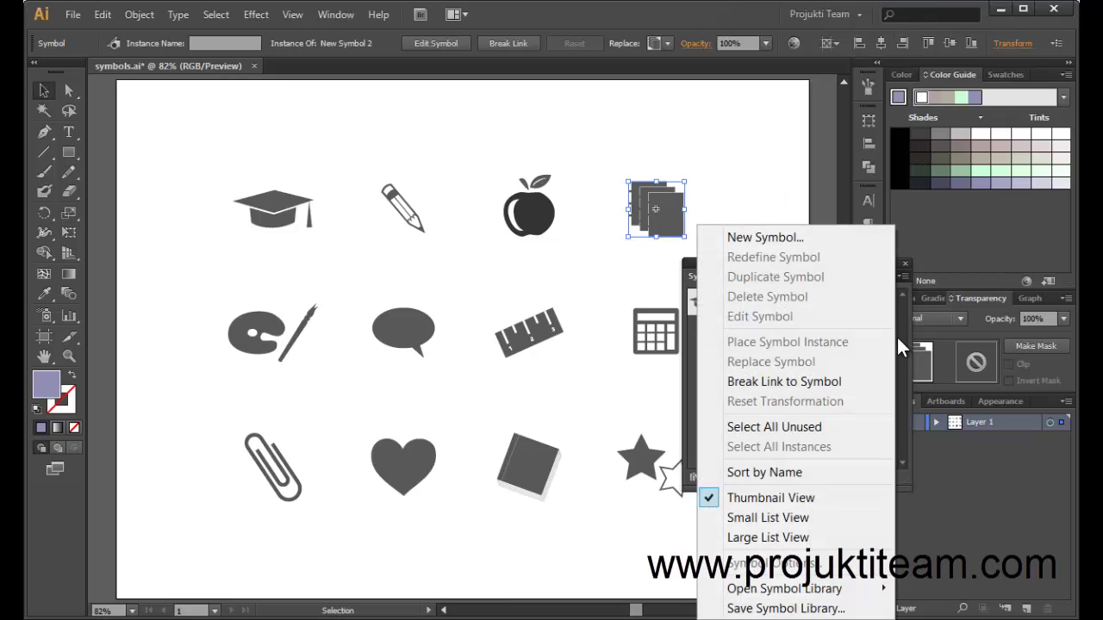
click(901, 397)
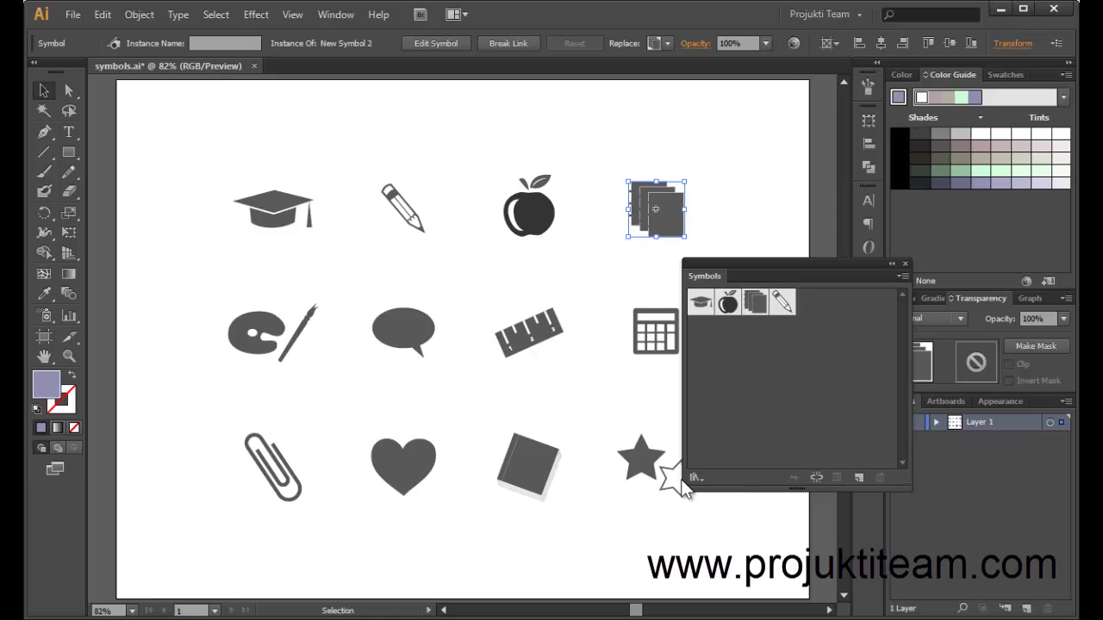
click(692, 479)
click(799, 14)
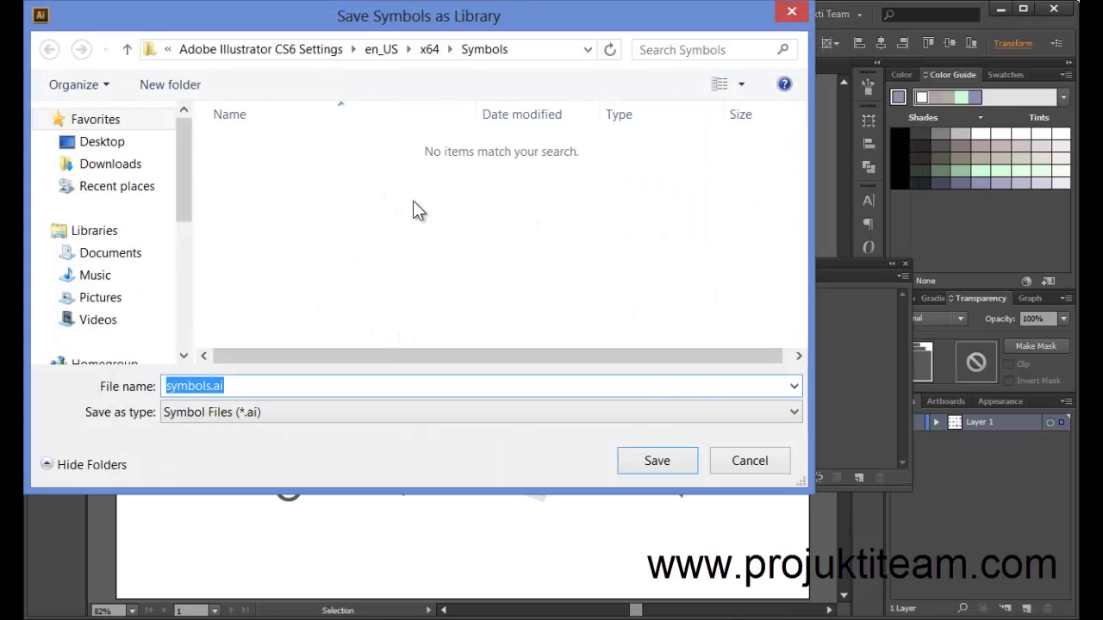
click(752, 460)
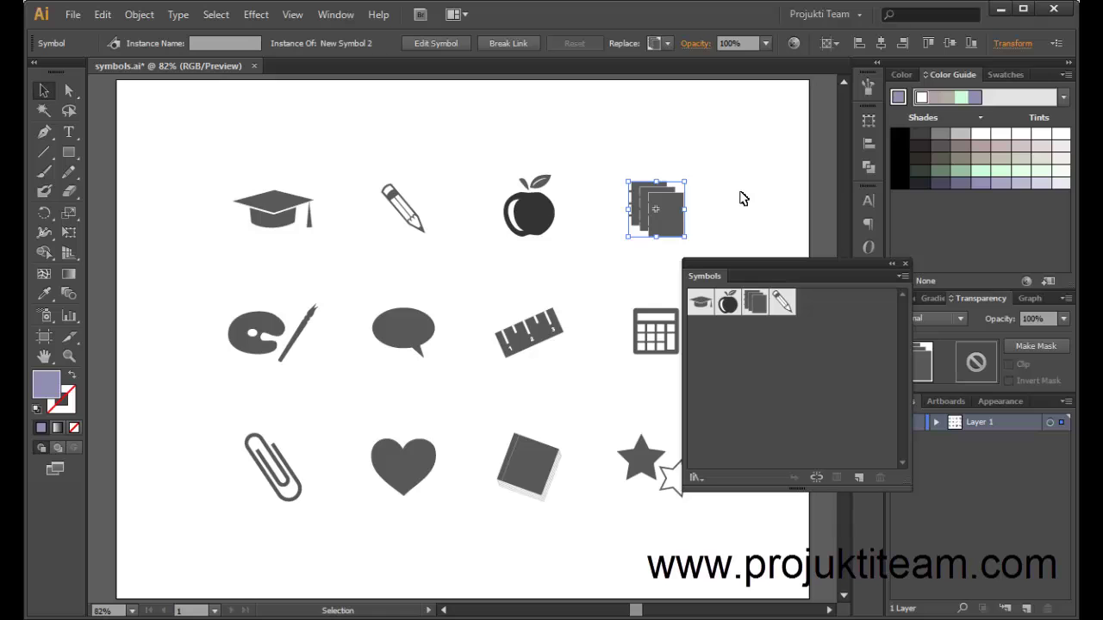
Step: Save the symbol collection as a library named symbols.ai in the default Symbols folder, and close the Symbols collection
click(695, 478)
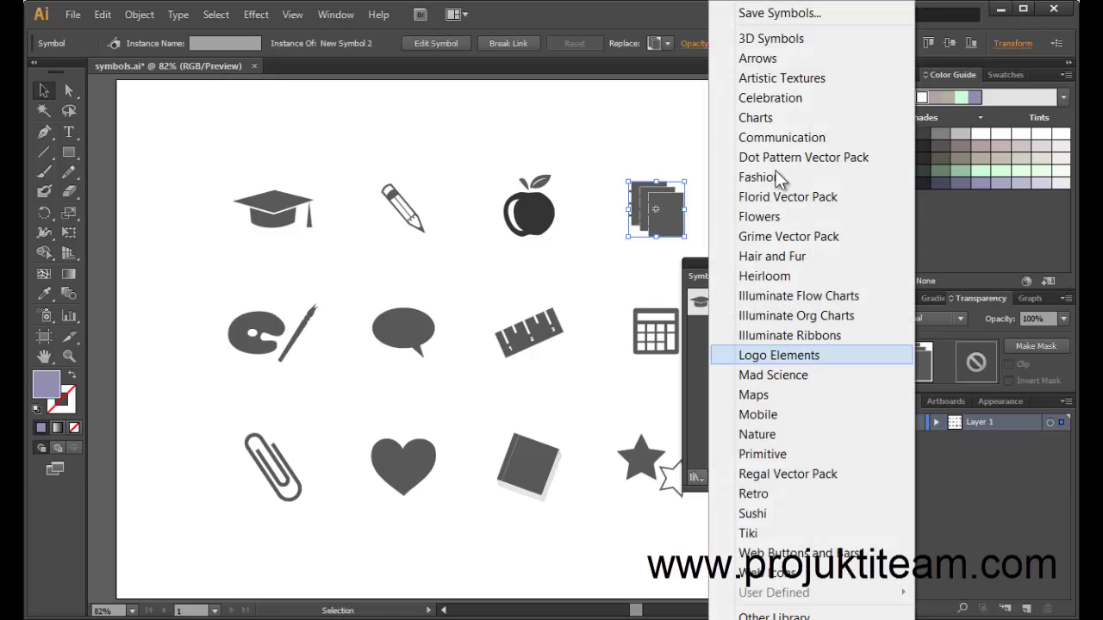
click(786, 15)
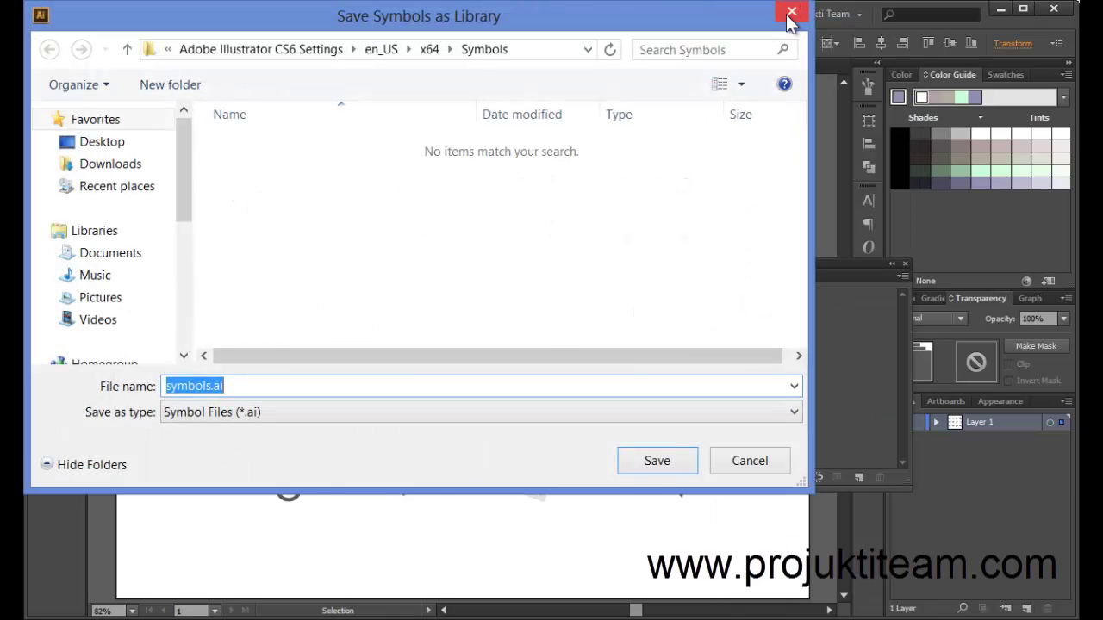
click(668, 461)
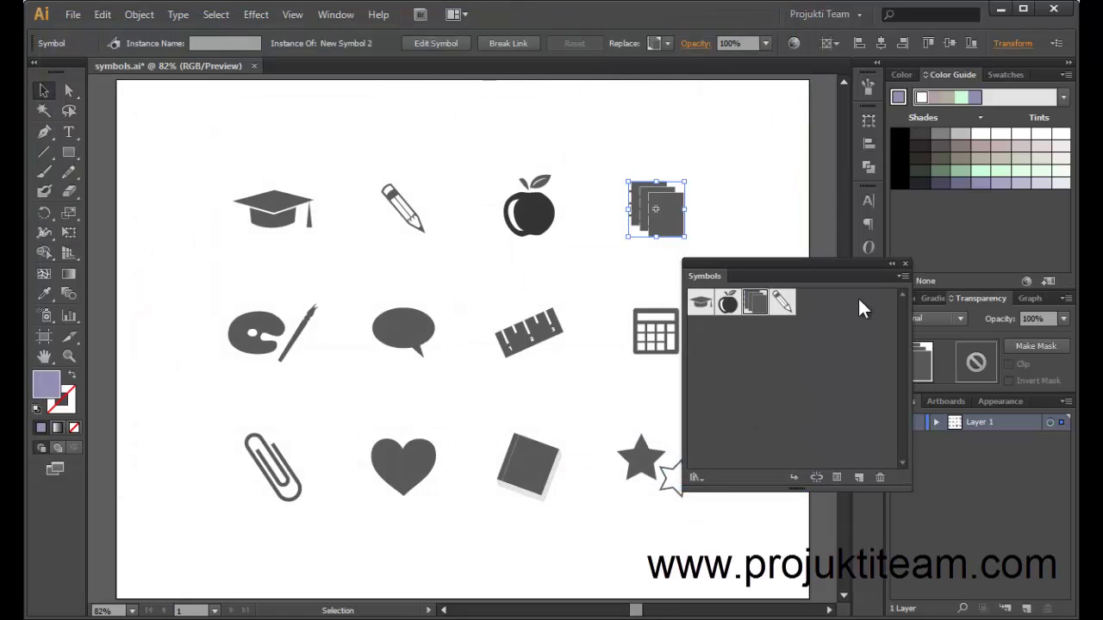
click(905, 264)
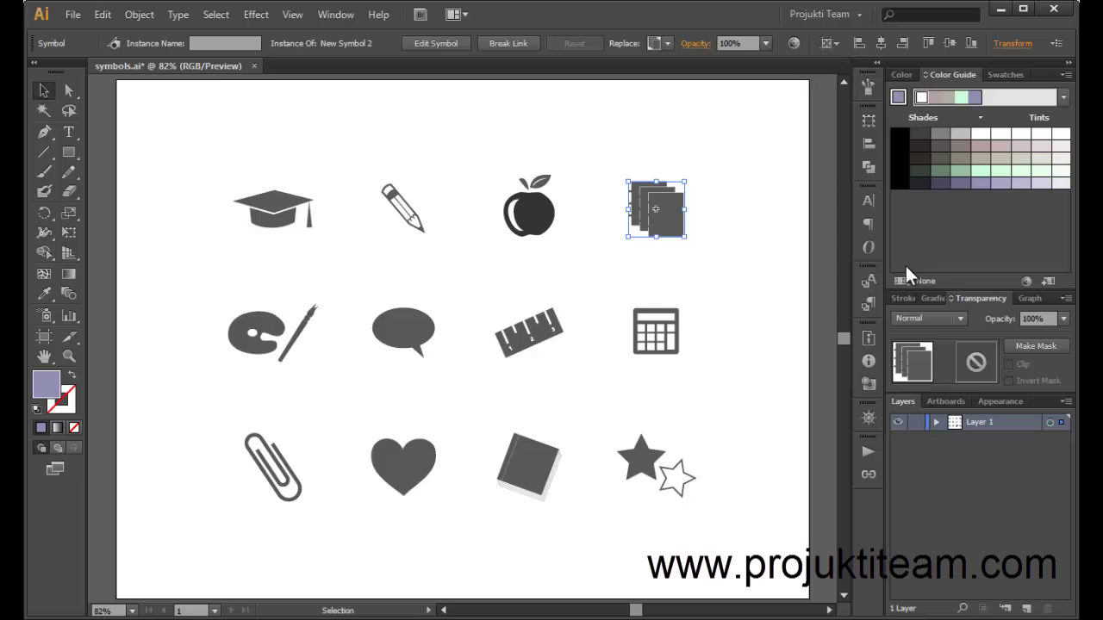
Step: Show the Symbols collection again, open the Grime Vector Pack library and enlarge its display to fit all its symbols
click(336, 15)
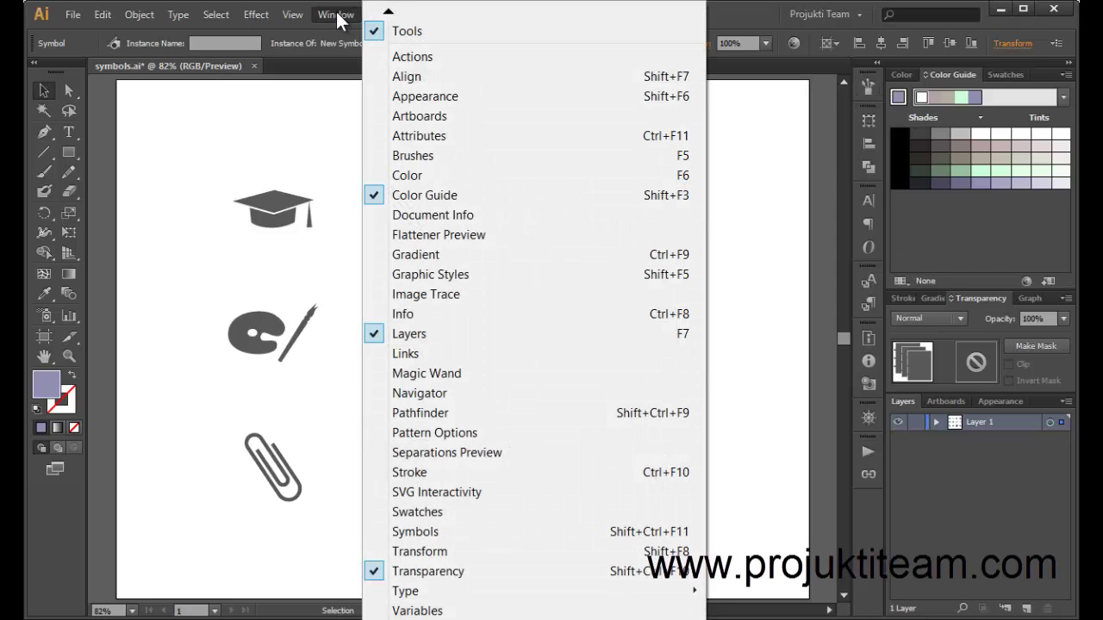
click(471, 531)
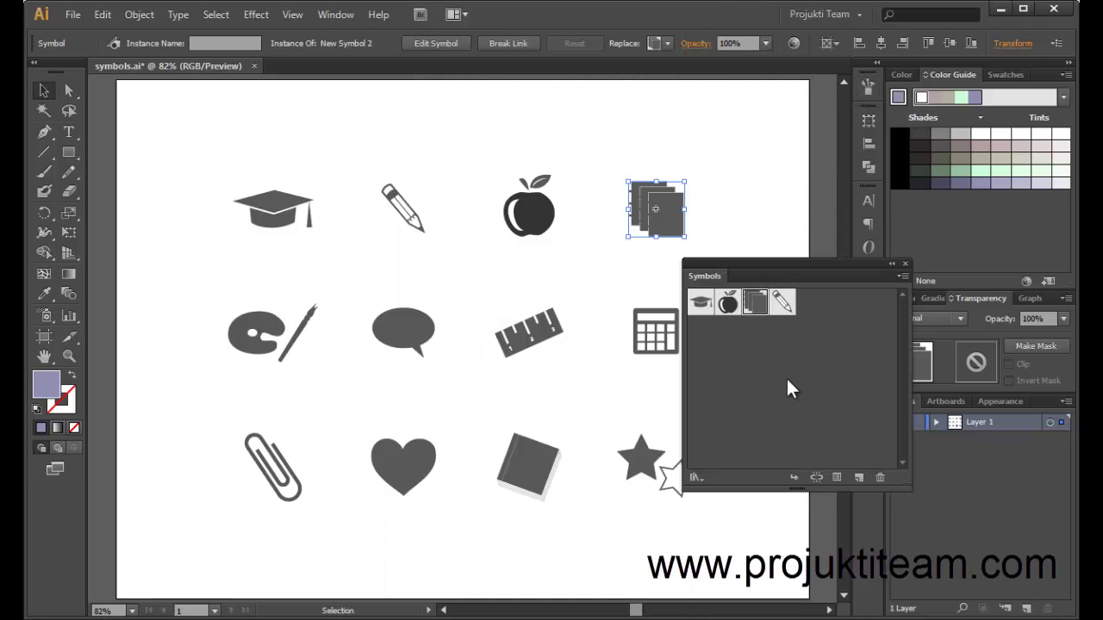
click(694, 476)
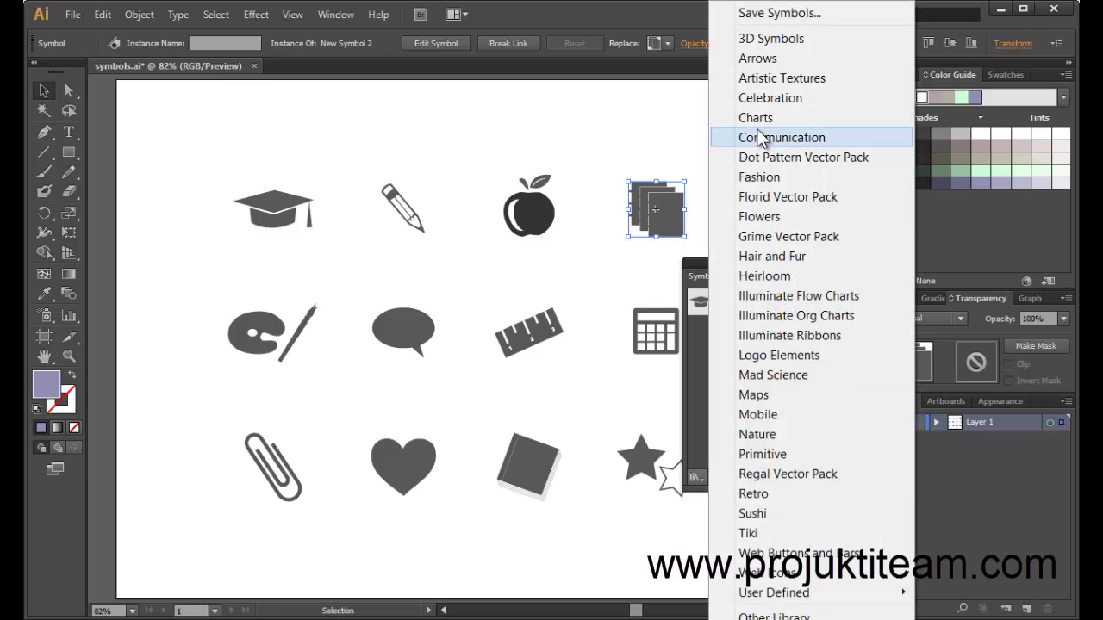
click(790, 236)
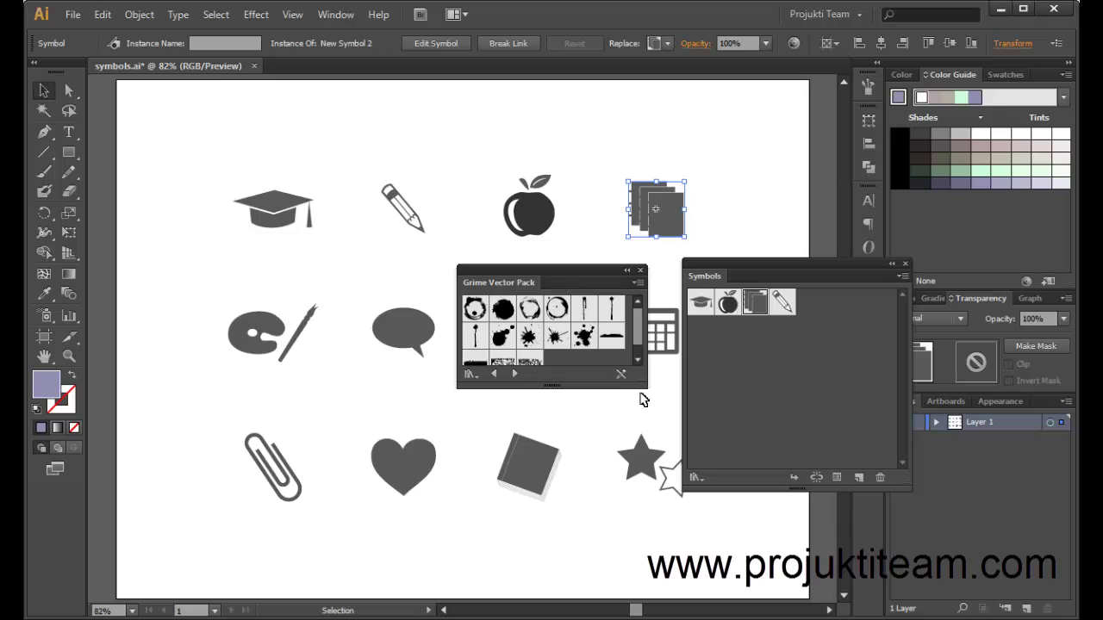
drag(647, 387, 692, 470)
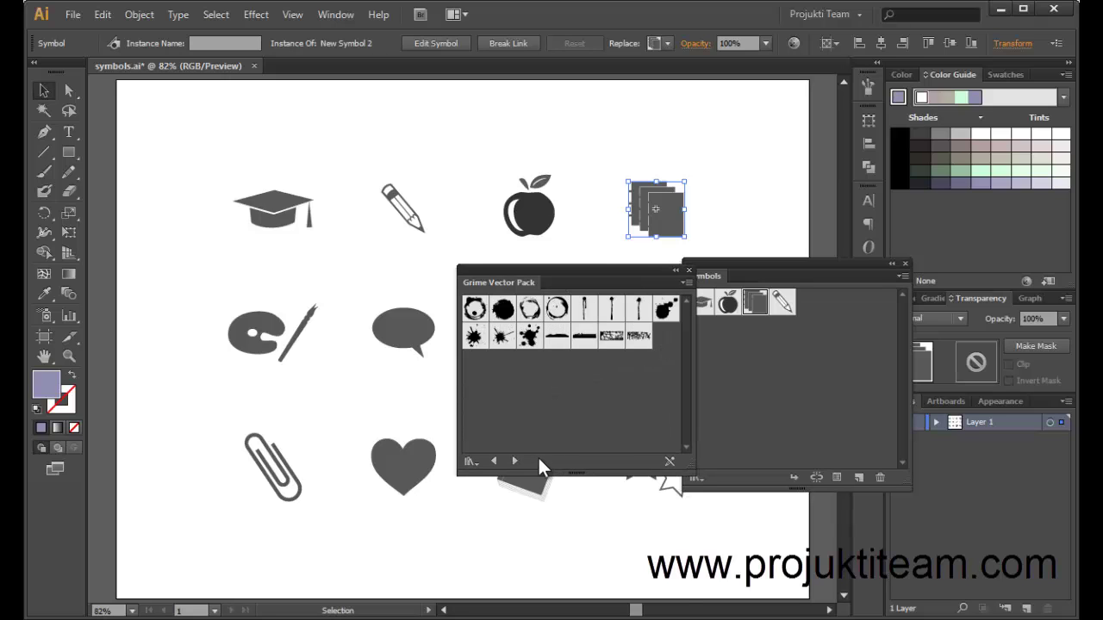
Step: Load Retro.ai from the preset Symbols folder as another library and place its Lips symbol above the pencil
click(470, 463)
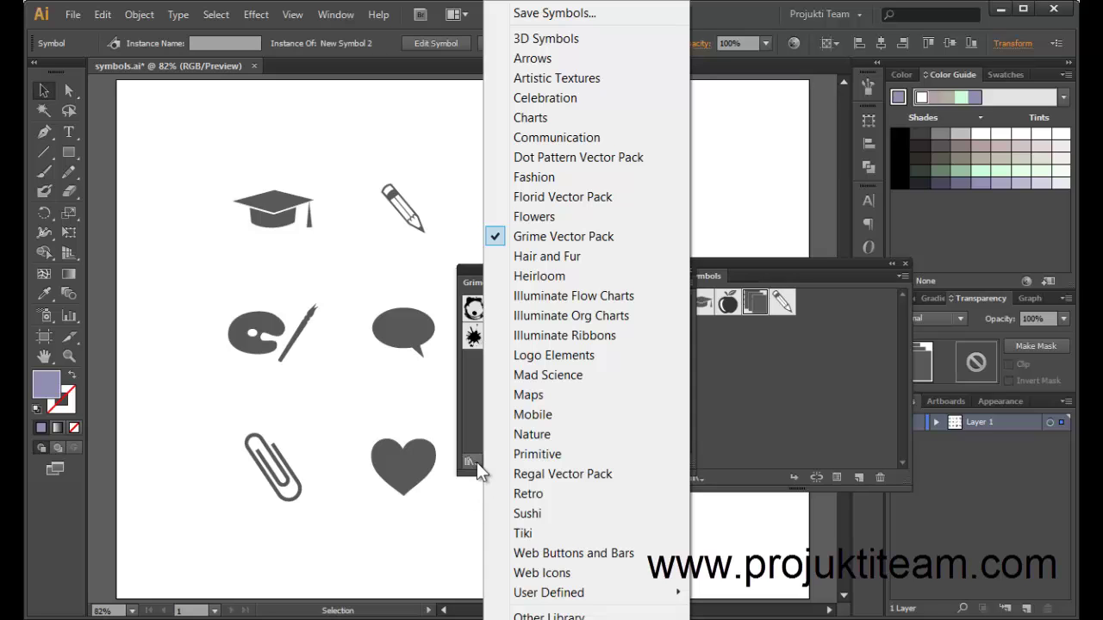
click(558, 616)
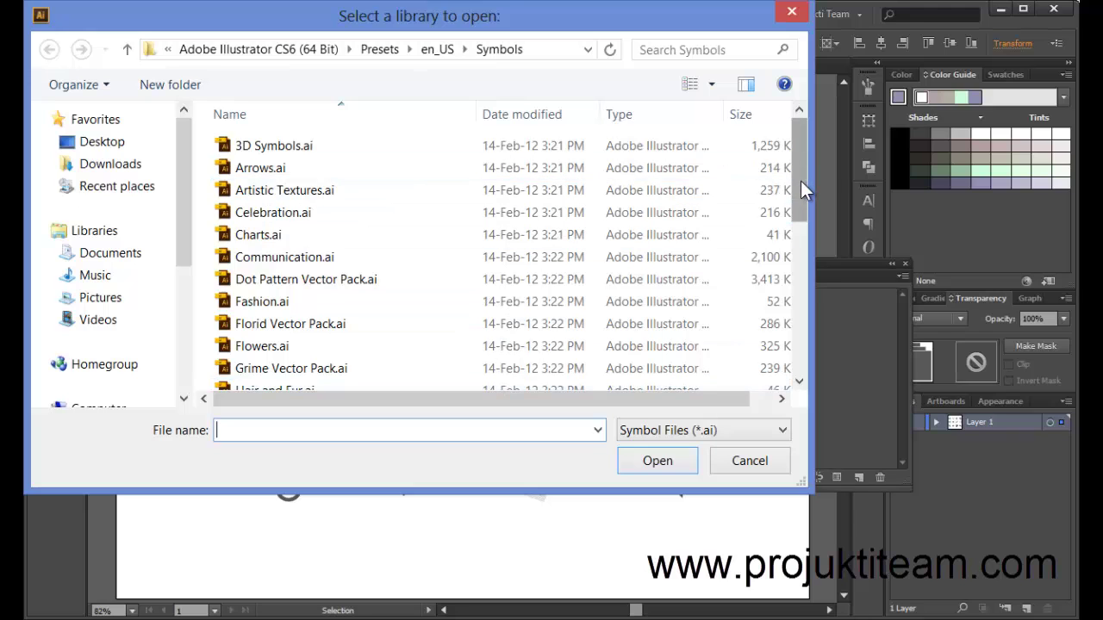
drag(800, 182, 794, 347)
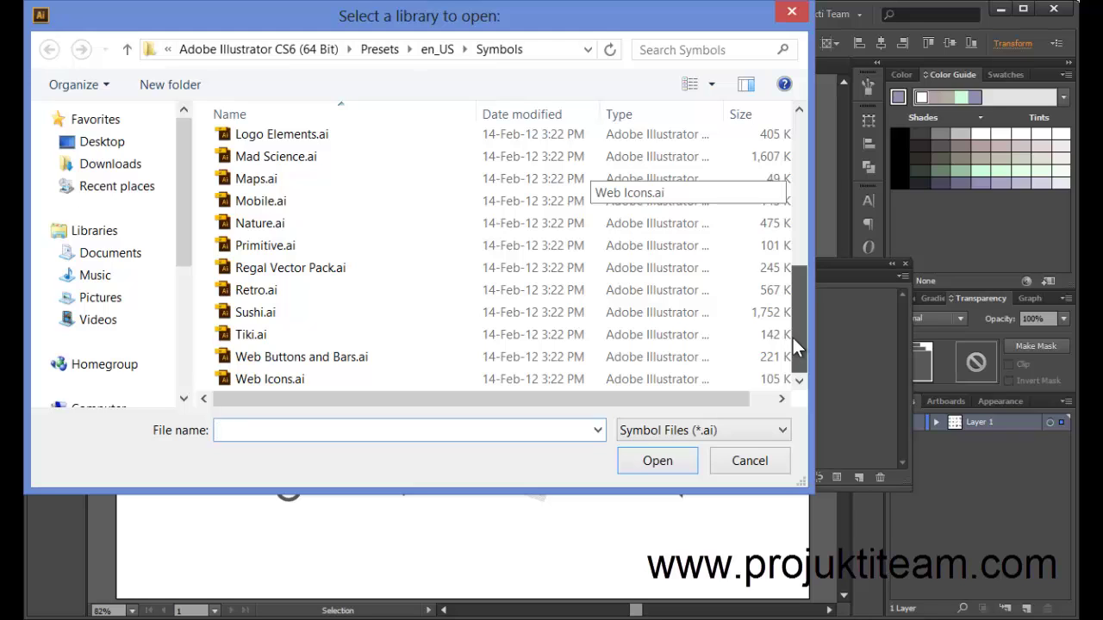
drag(794, 338, 794, 175)
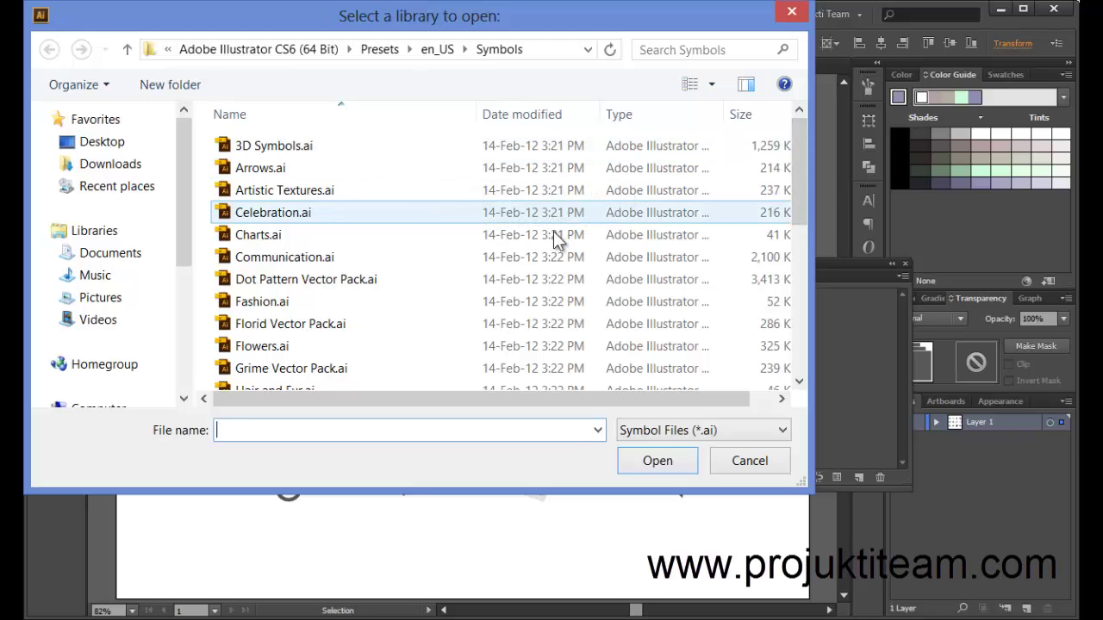
drag(798, 178, 792, 343)
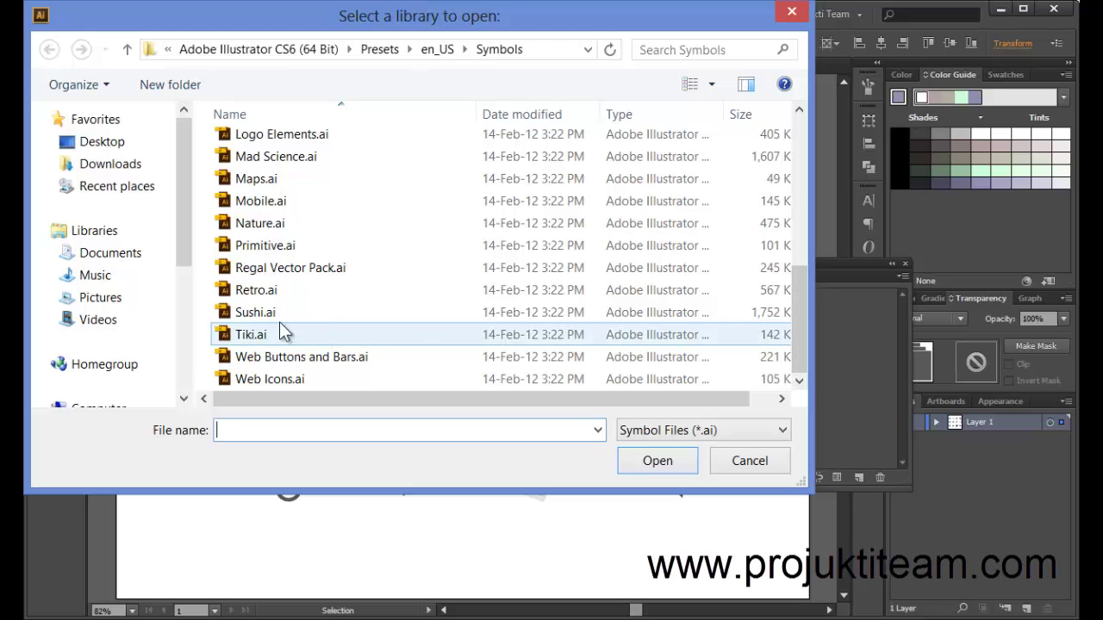
double_click(278, 289)
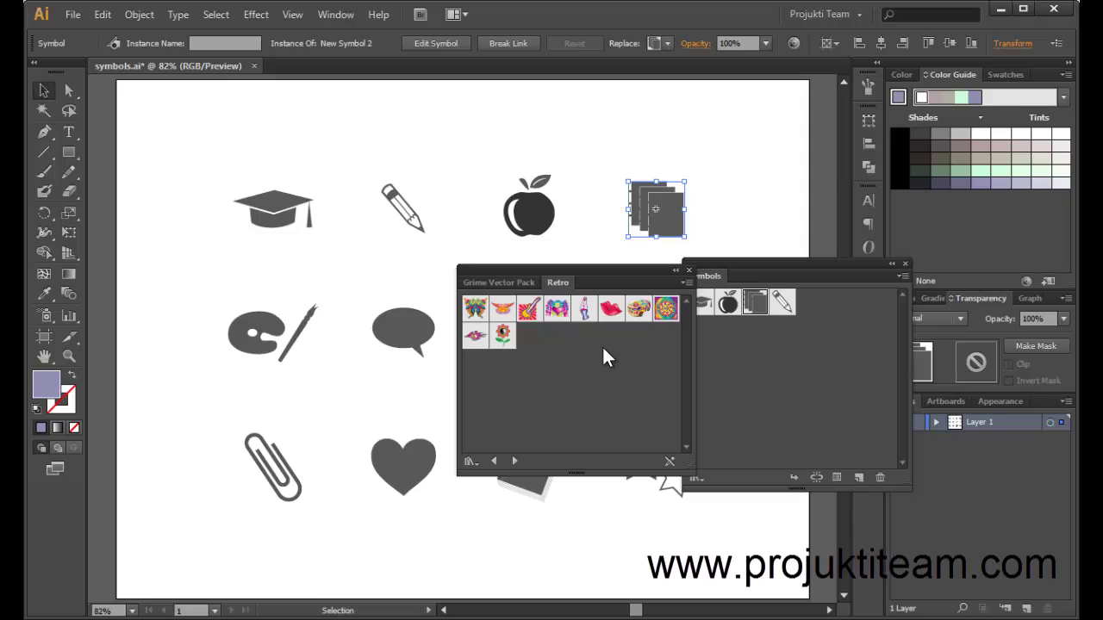
mouse_move(612, 310)
mouse_down()
mouse_move(401, 167)
mouse_move(397, 130)
mouse_up()
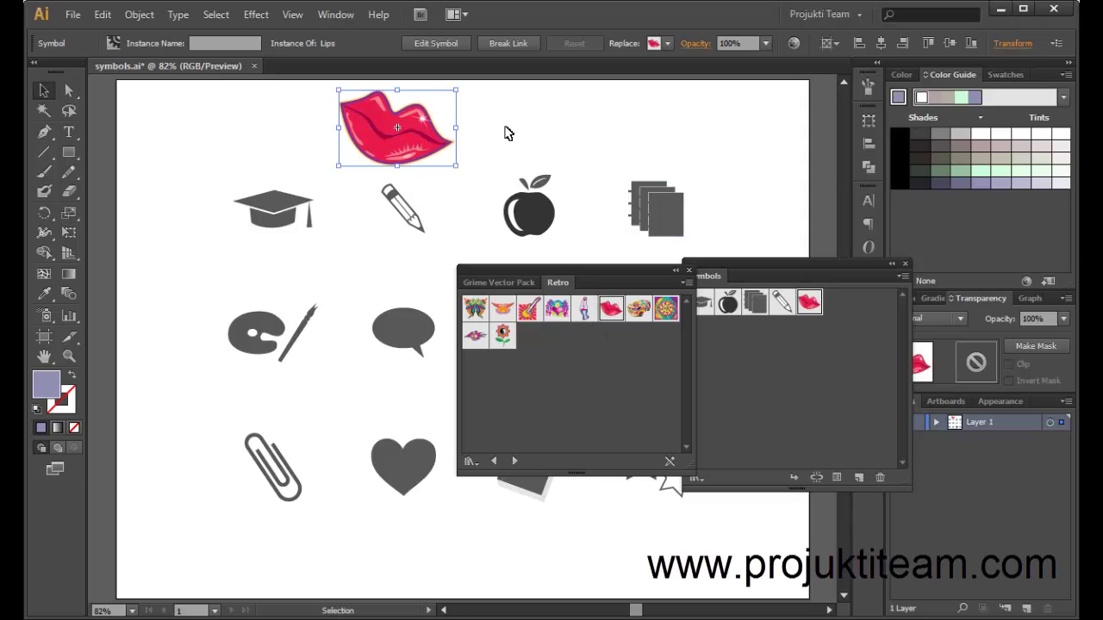
Step: Create a new document with the Web profile at 960 x 560 px, keeping the default name
key(a)
key(ctrl+n)
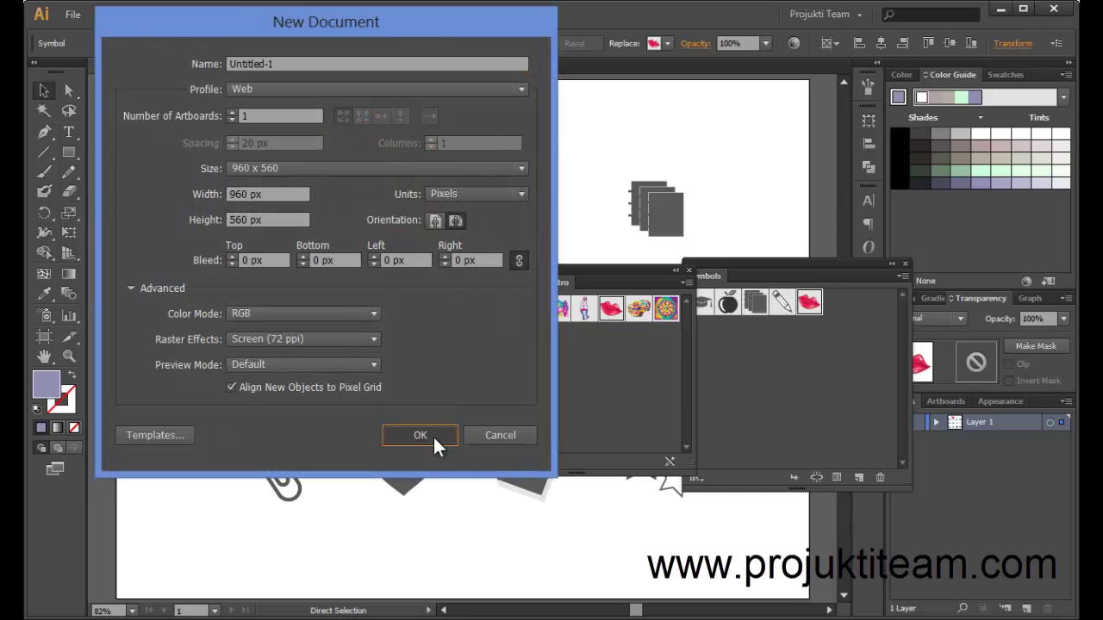
click(433, 439)
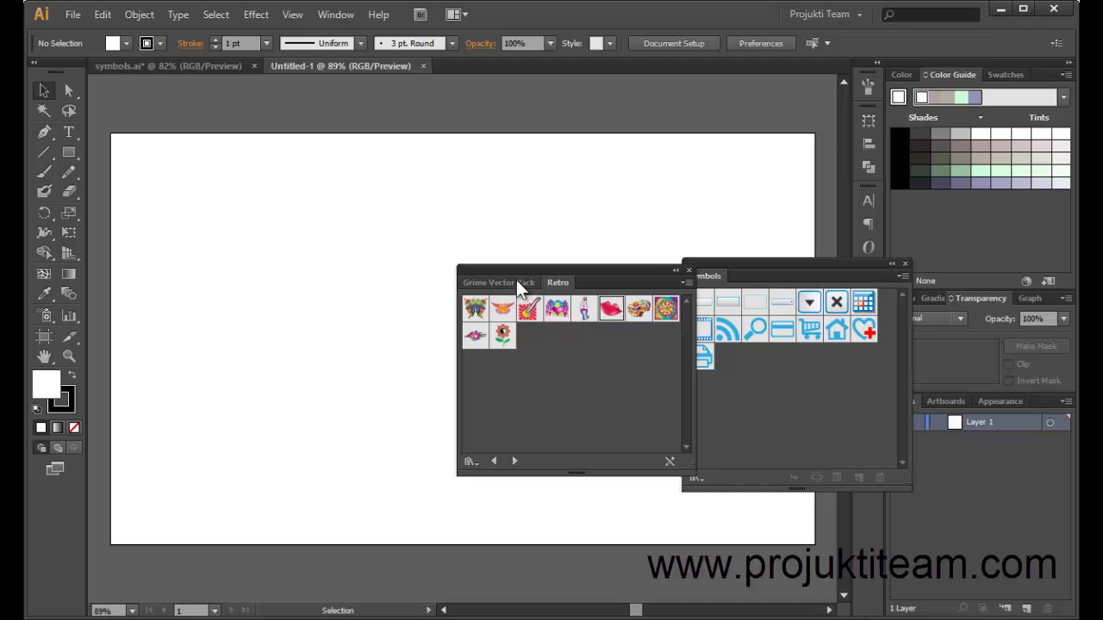
Step: Close the Retro library and the Symbols collection, and move the Grime Vector Pack library to the artboard's right edge
right_click(564, 282)
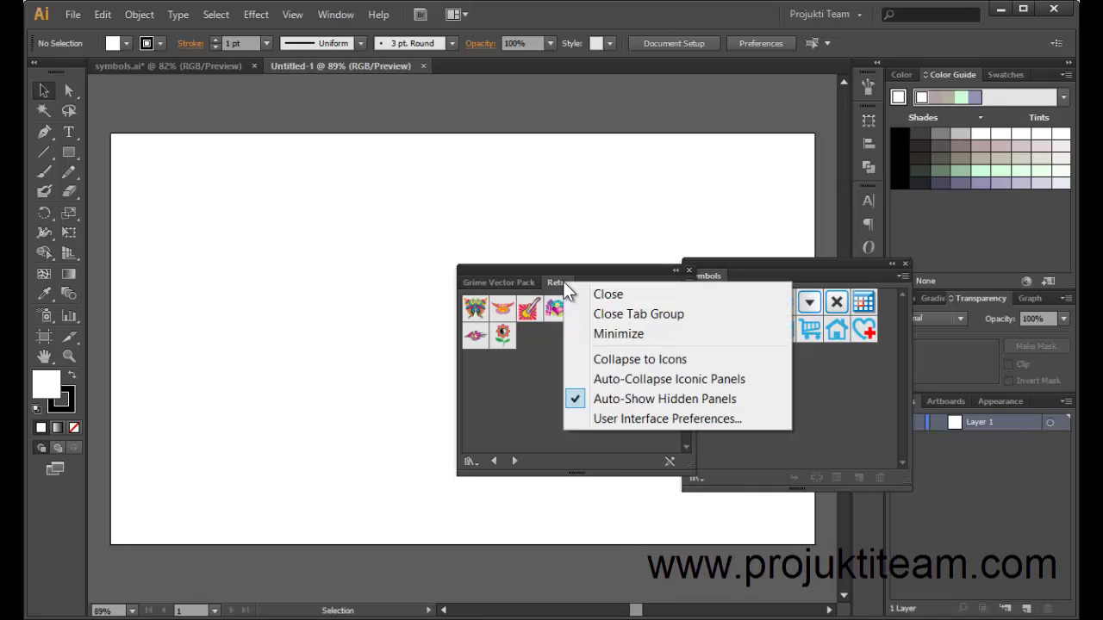
click(606, 293)
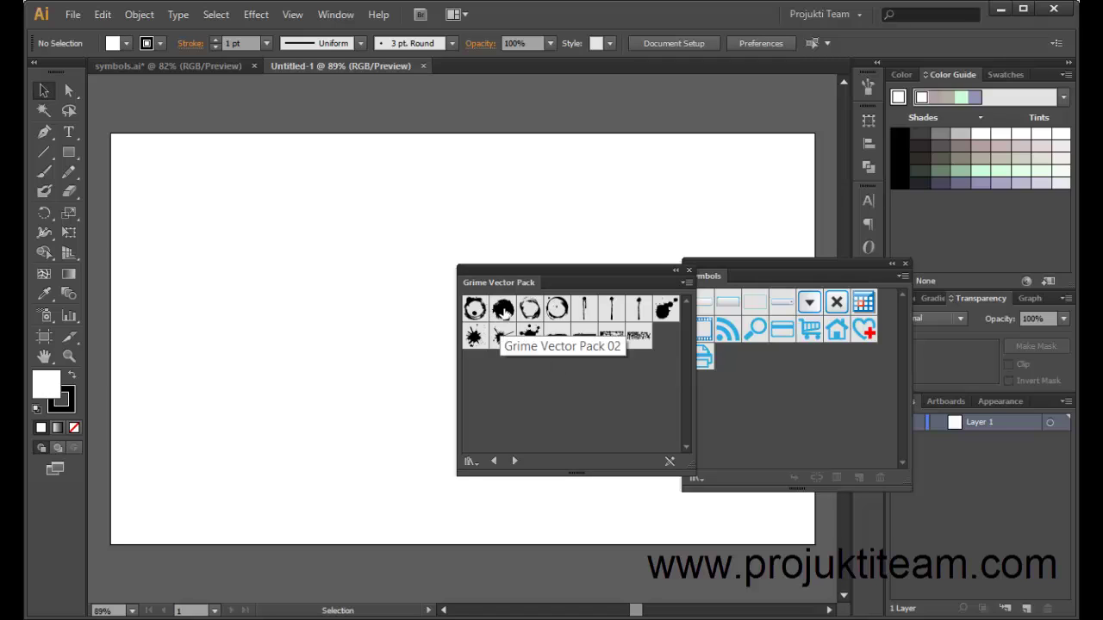
click(905, 263)
drag(616, 274, 812, 252)
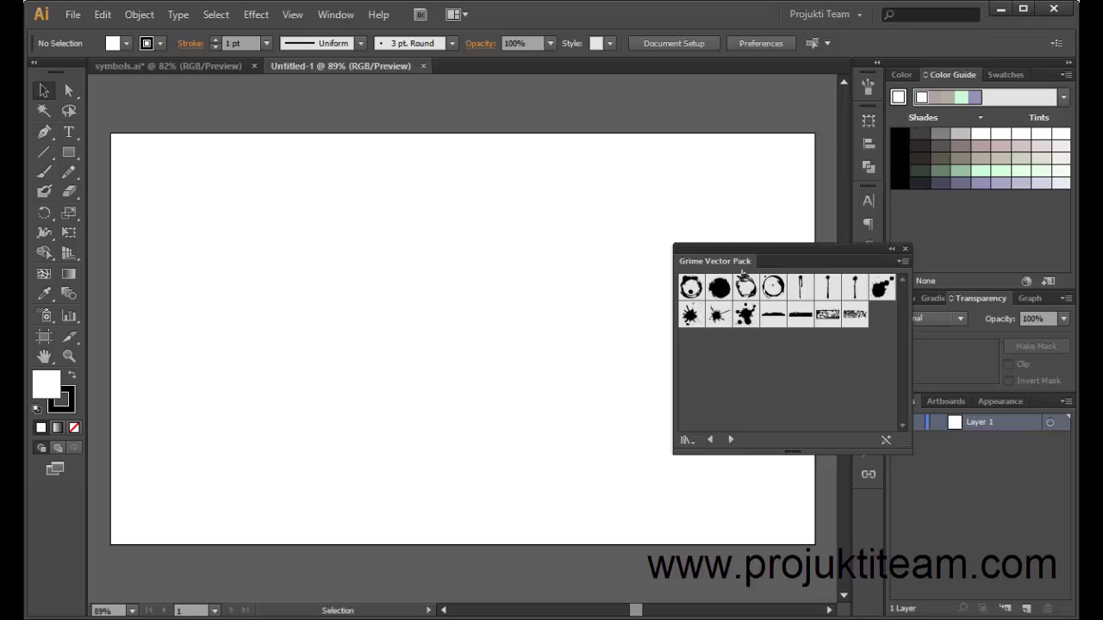
Step: Place the Grime Vector Pack 02 symbol on the artboard left of centre and enlarge it slightly about its centre
click(687, 441)
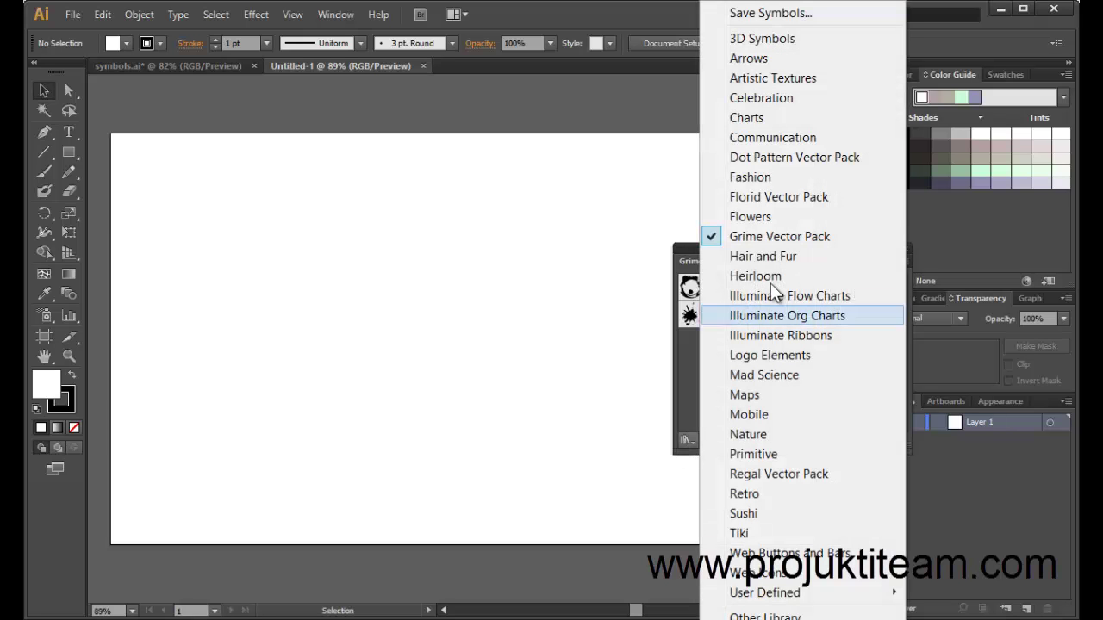
click(689, 365)
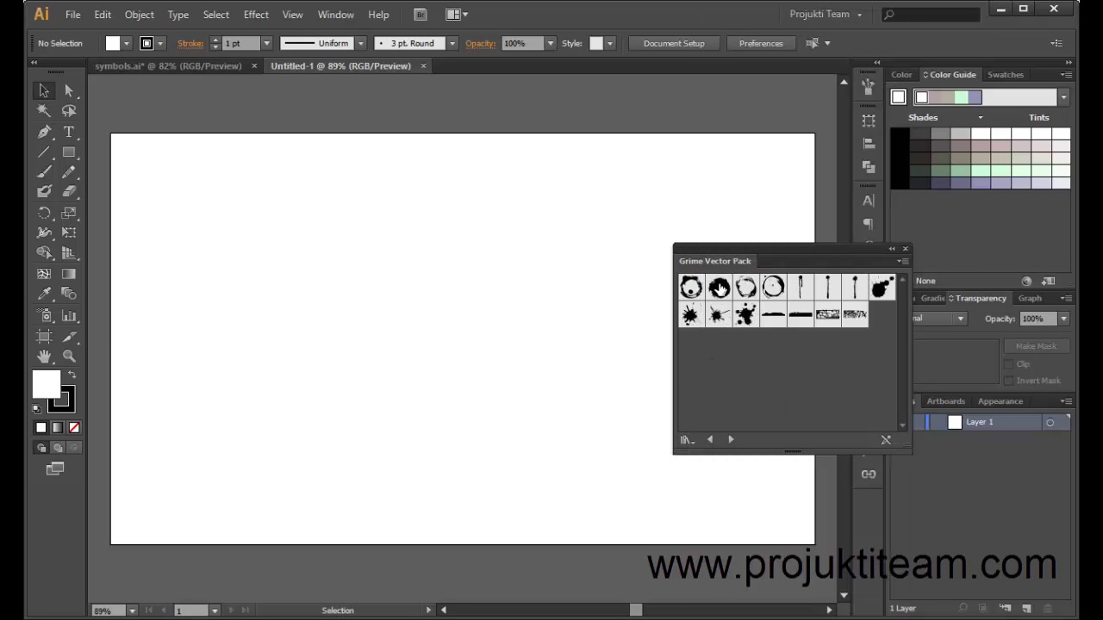
drag(719, 288, 383, 286)
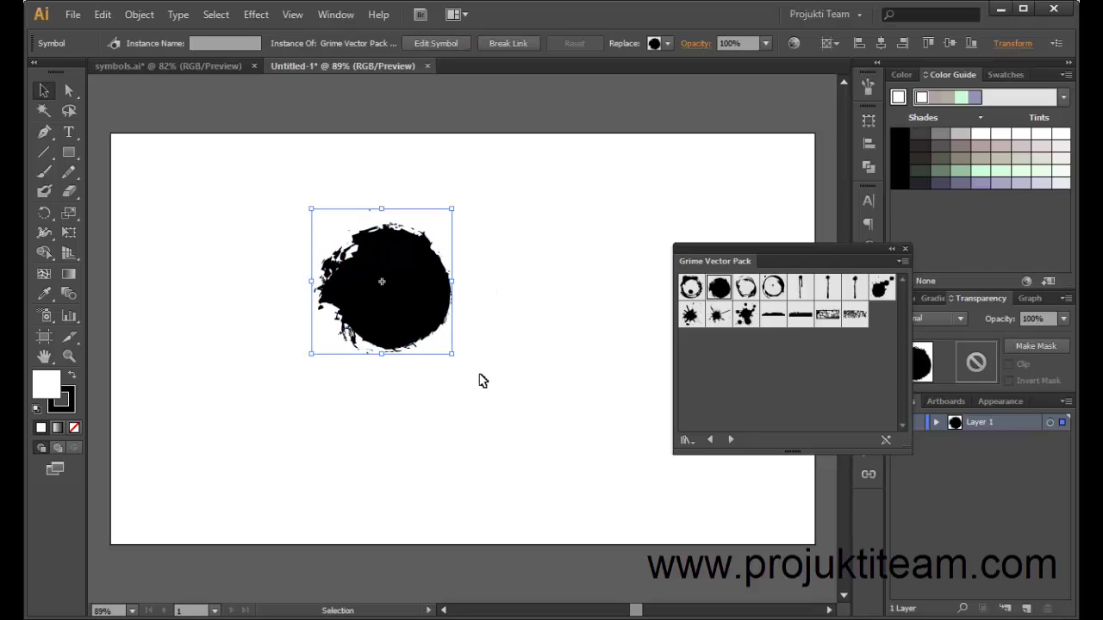
drag(449, 354, 482, 376)
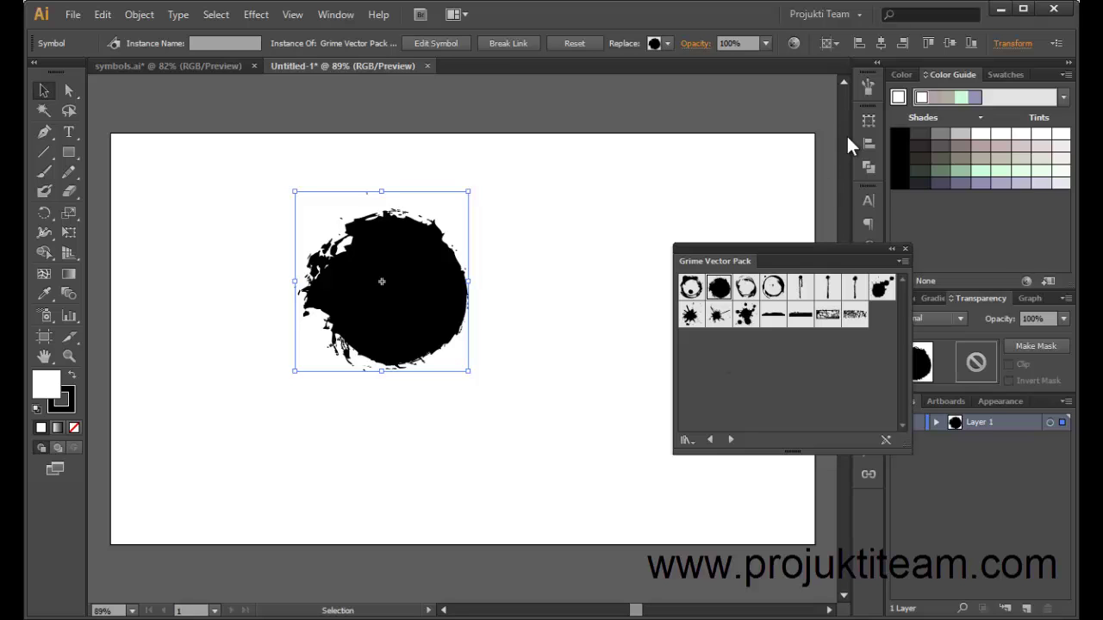
Step: Show the document's Symbols collection and break the placed grime blot's link to its symbol
click(345, 13)
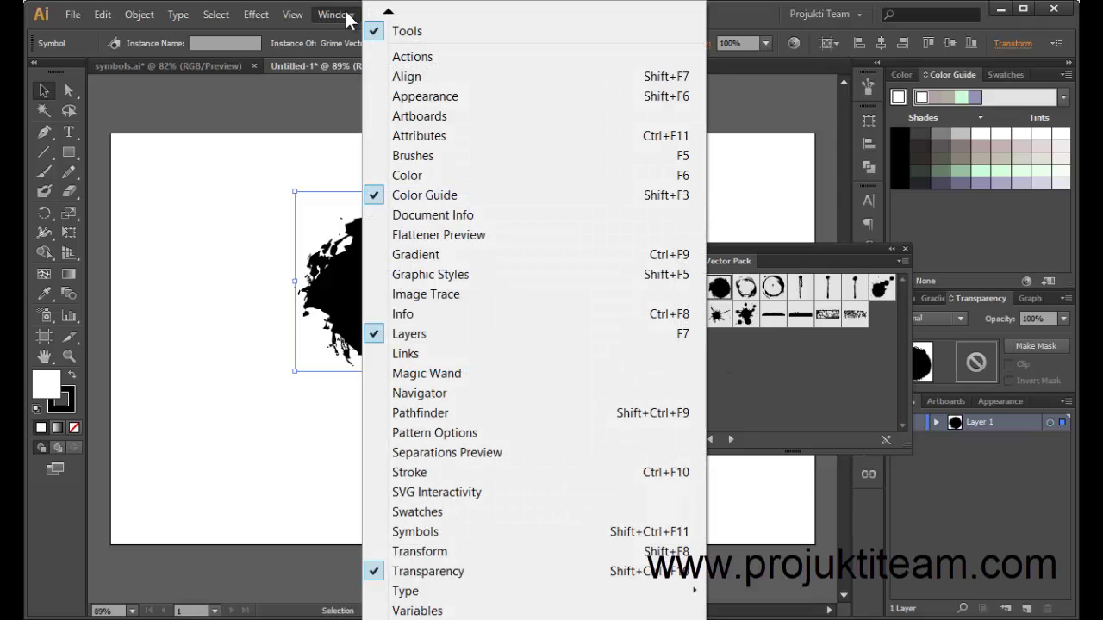
click(460, 530)
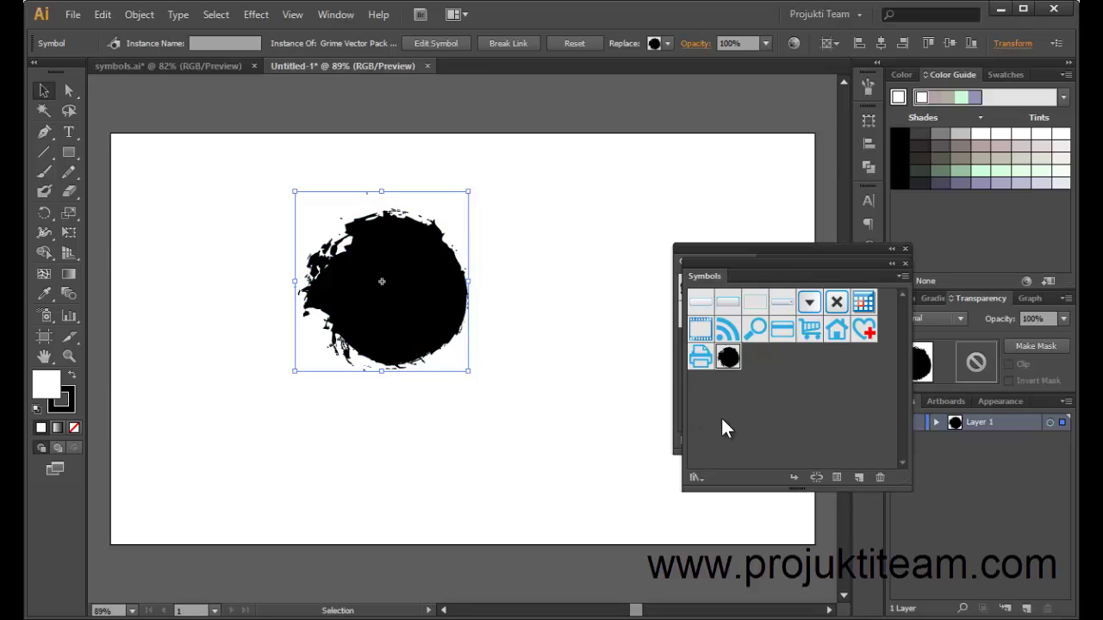
click(815, 477)
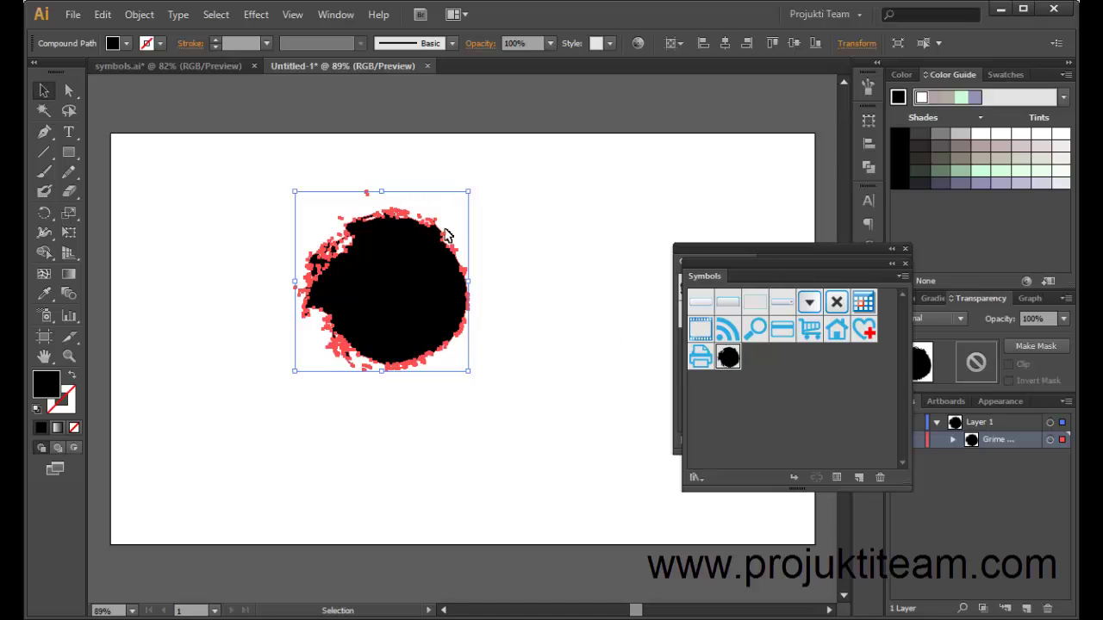
click(528, 279)
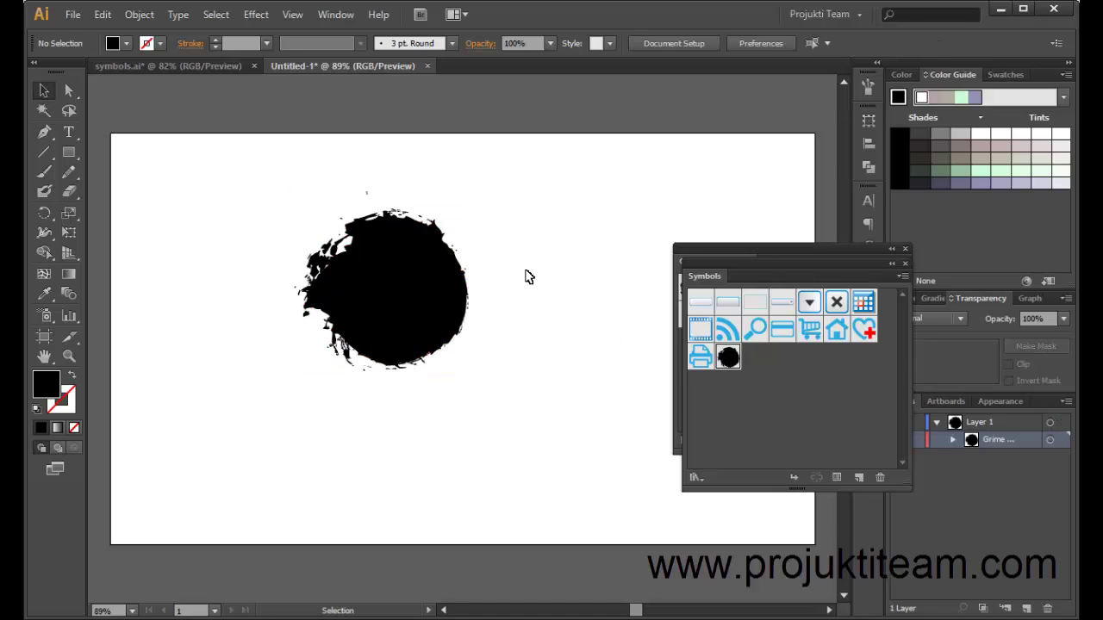
Step: Add the letter P as point text beside the blot and enlarge it to 96 pt
click(69, 137)
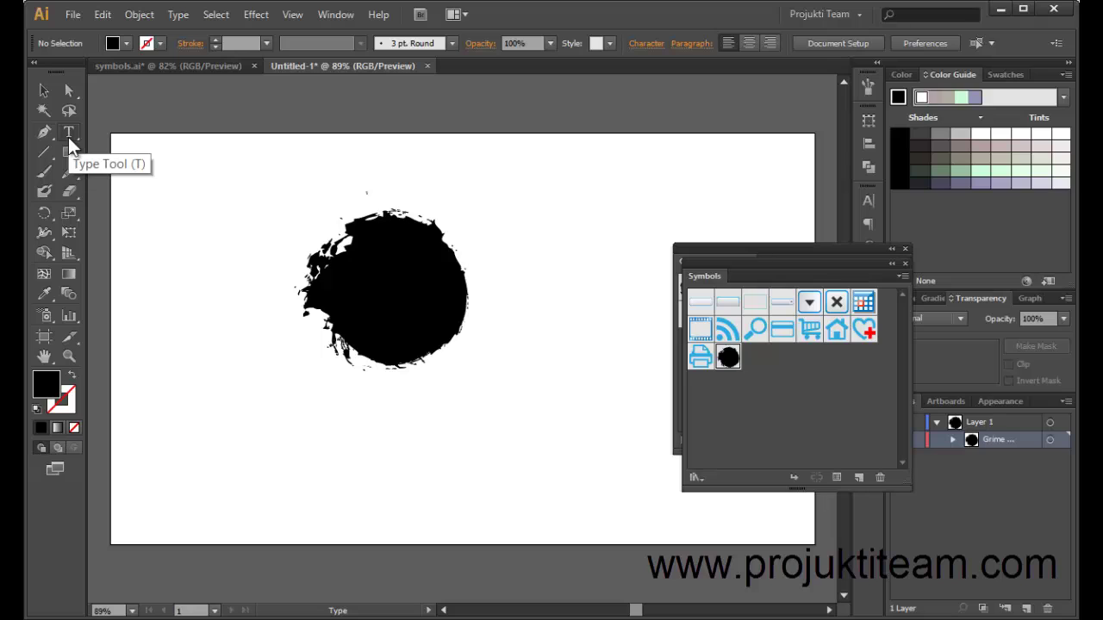
click(543, 264)
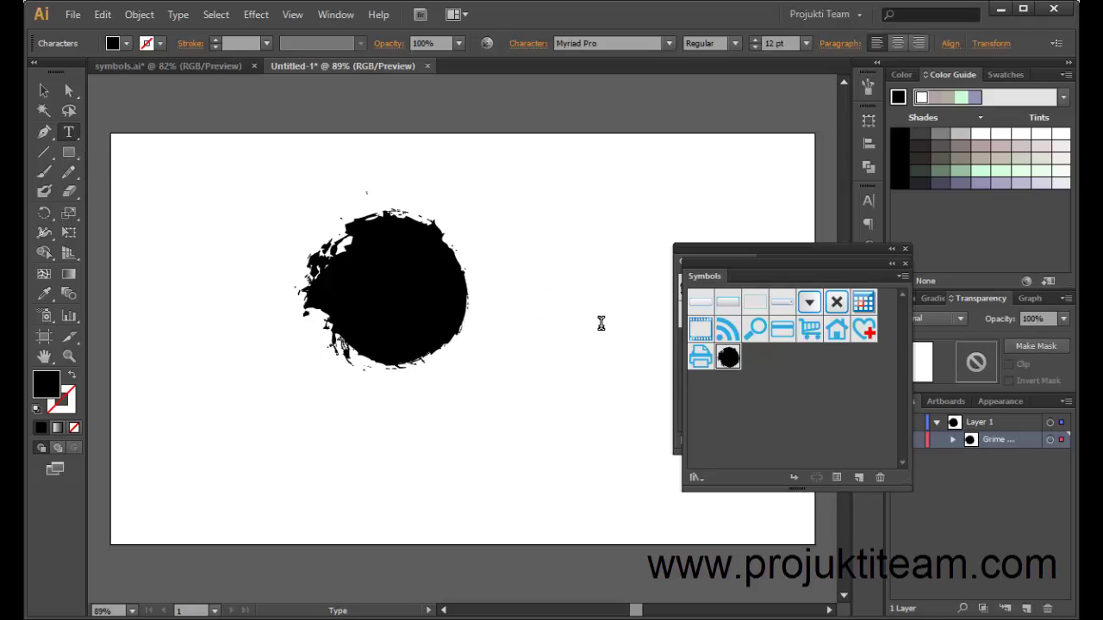
text(P)
key(ctrl+a)
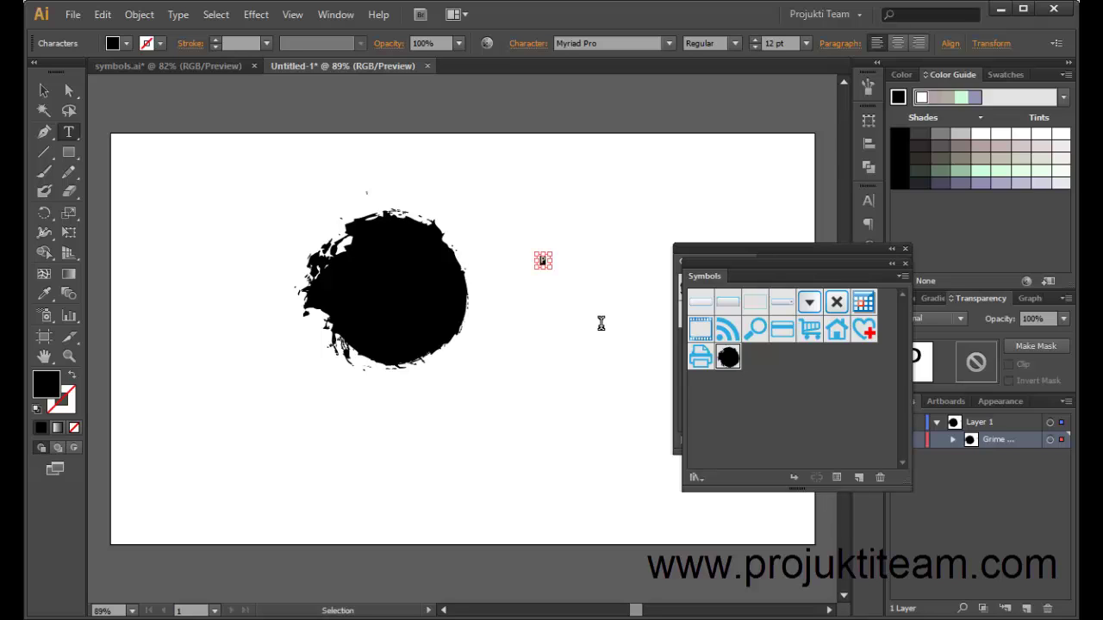
key(ctrl+shift+period)
key(ctrl+shift+period)
key(ctrl+shift+period)
key(ctrl+shift+period)
key(ctrl+shift+period)
key(ctrl+shift+period)
key(ctrl+shift+period)
key(ctrl+shift+period)
key(ctrl+shift+period)
key(ctrl+shift+period)
key(ctrl+shift+period)
key(ctrl+shift+period)
key(ctrl+shift+period)
key(ctrl+shift+period)
key(ctrl+shift+period)
key(ctrl+shift+period)
key(ctrl+shift+period)
key(ctrl+shift+period)
key(ctrl+shift+period)
key(ctrl+shift+period)
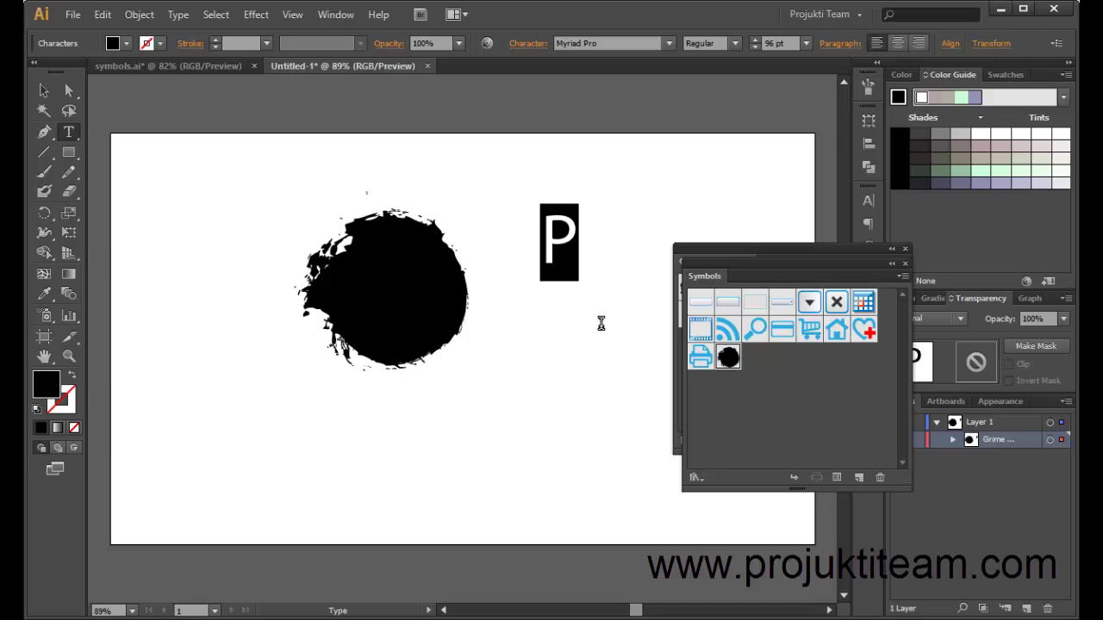
Step: Give the letter P a white fill and set its font to Niagara Engraved
click(125, 44)
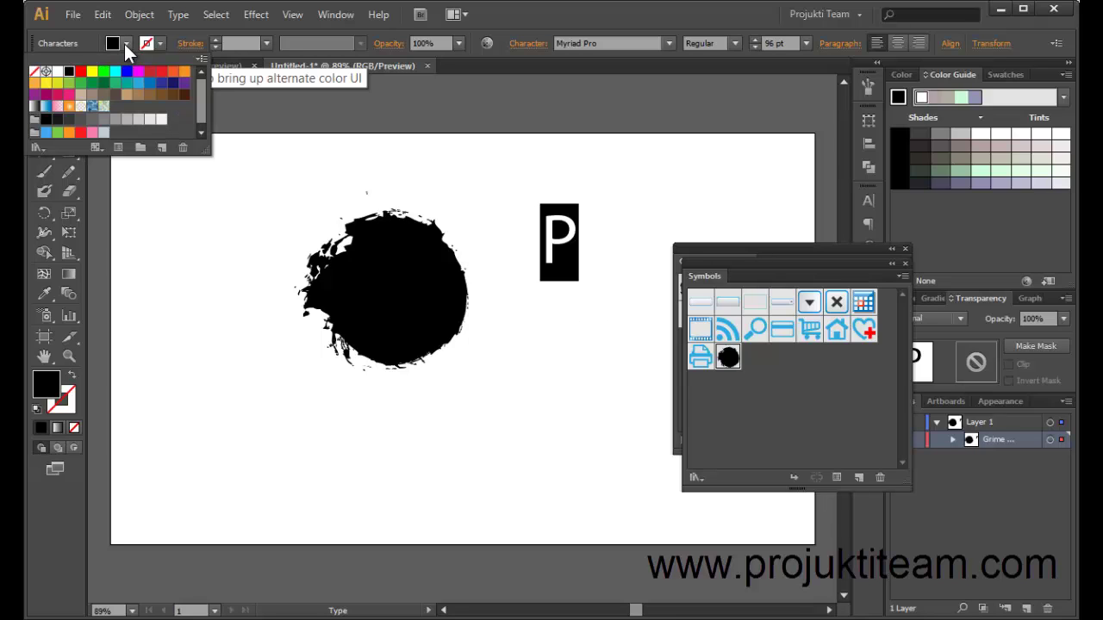
click(57, 71)
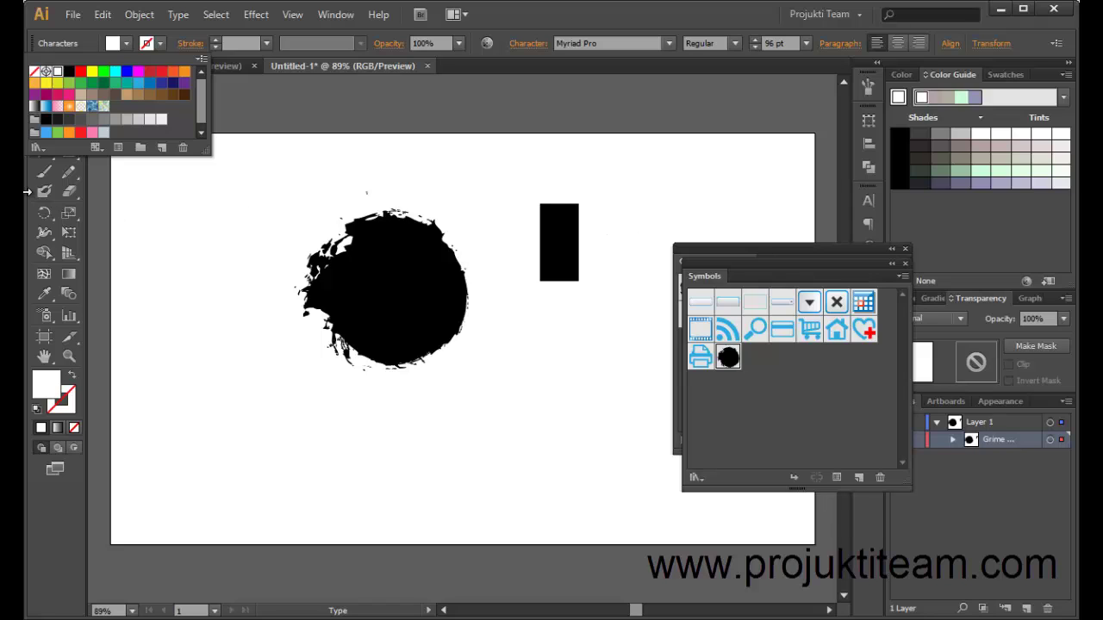
click(204, 24)
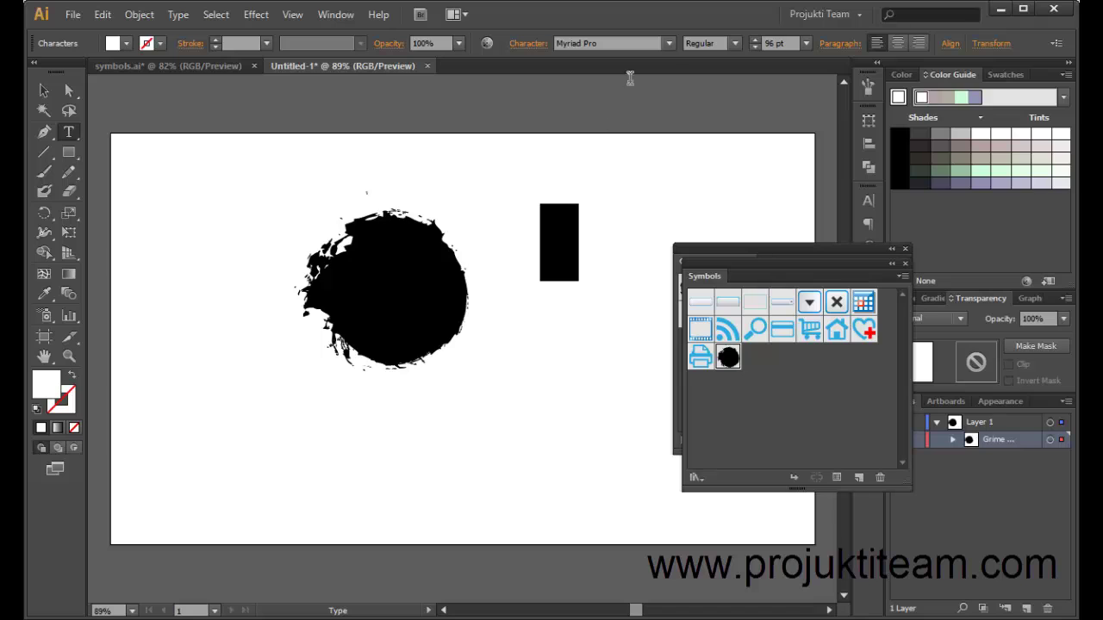
click(668, 43)
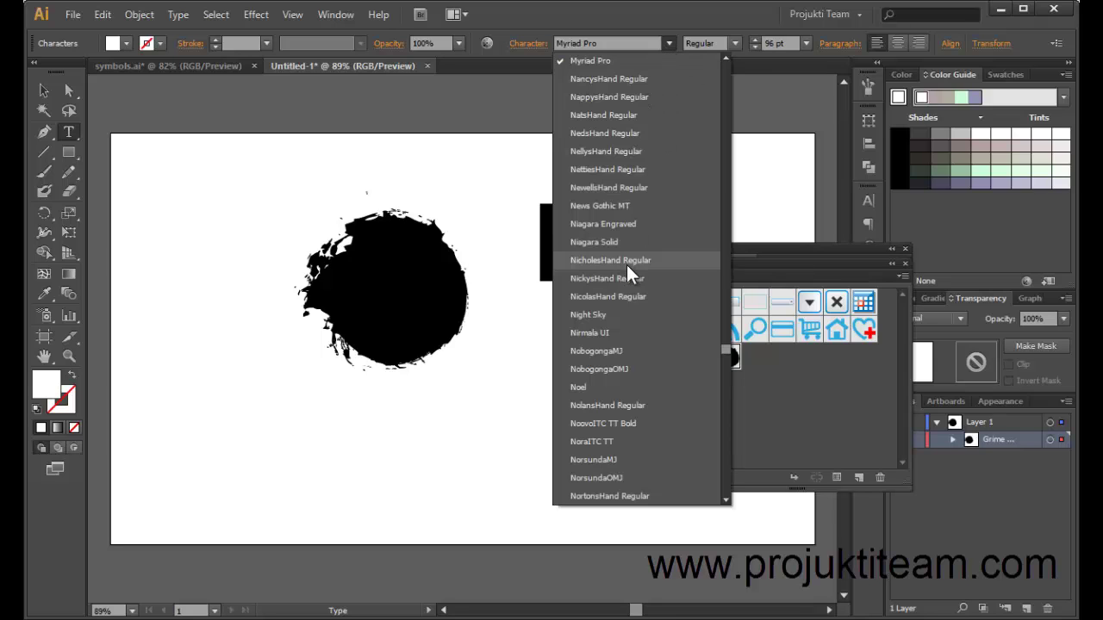
click(629, 226)
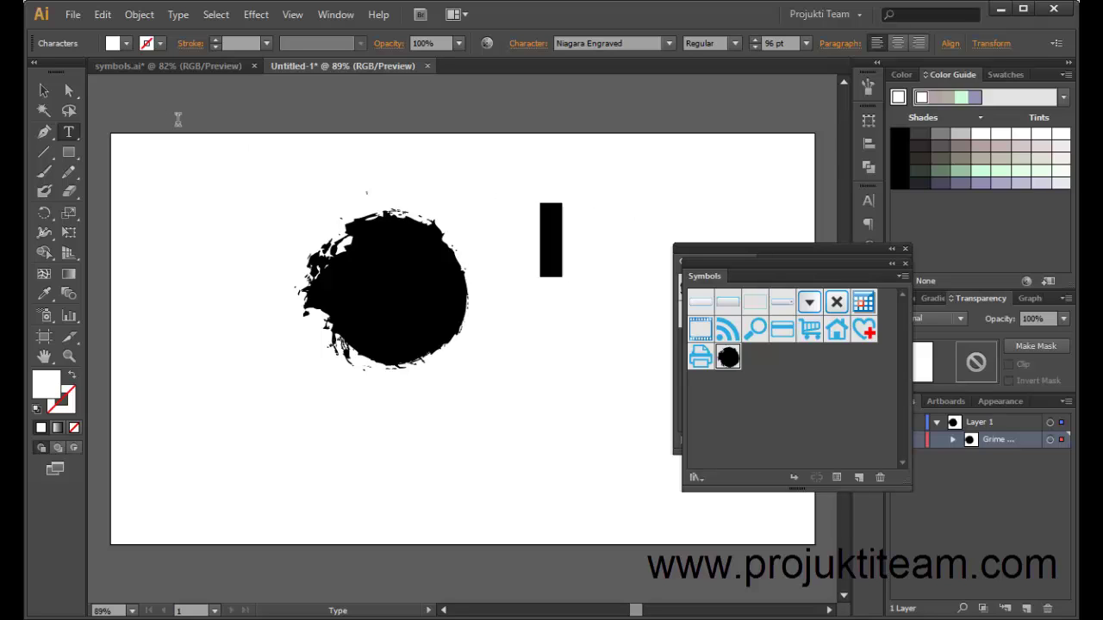
key(Escape)
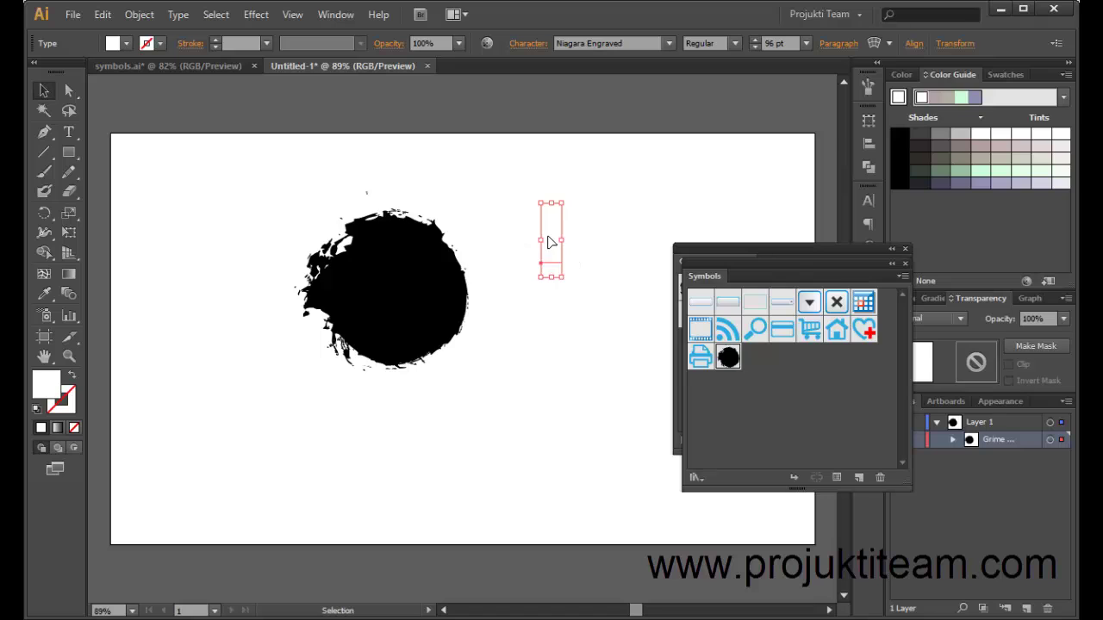
Step: Move the letter P onto the middle of the black blot and convert it to outlines
drag(541, 257, 387, 304)
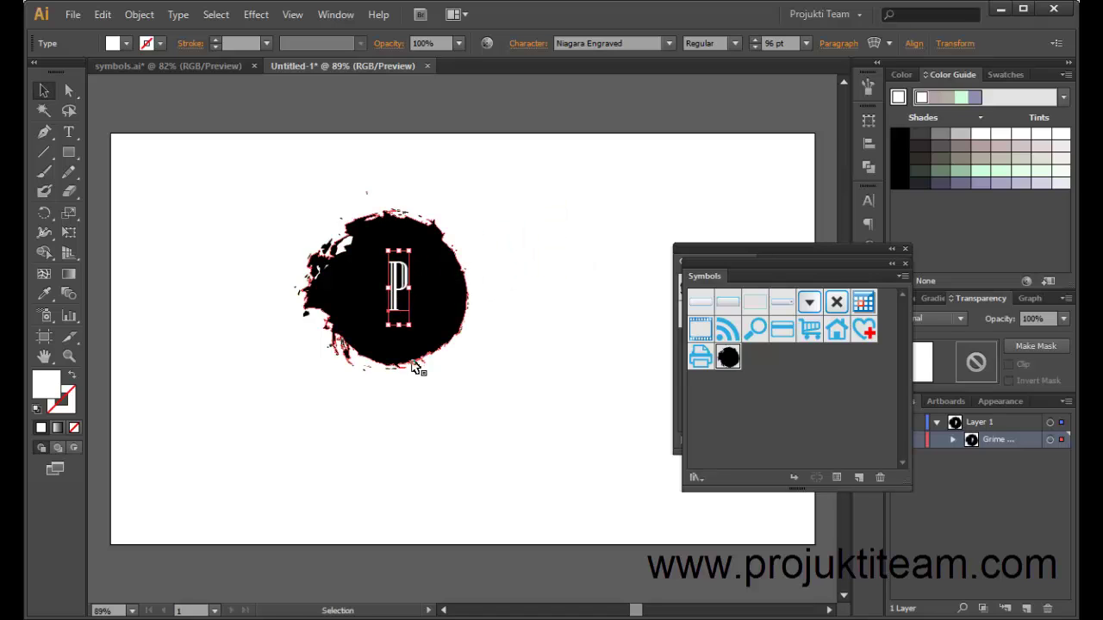
right_click(401, 278)
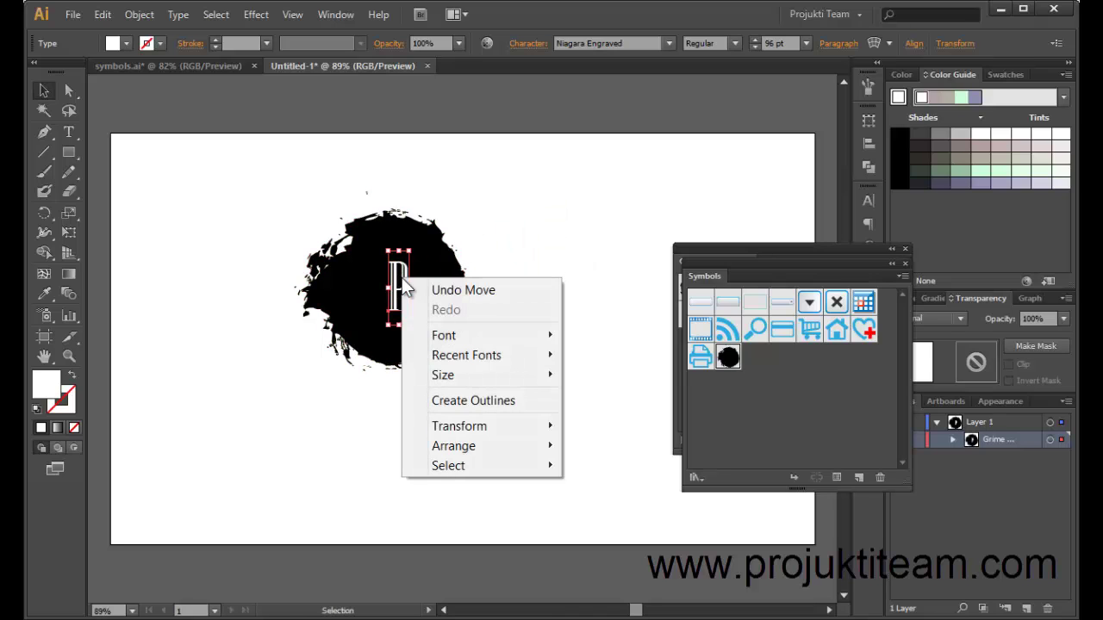
right_click(395, 291)
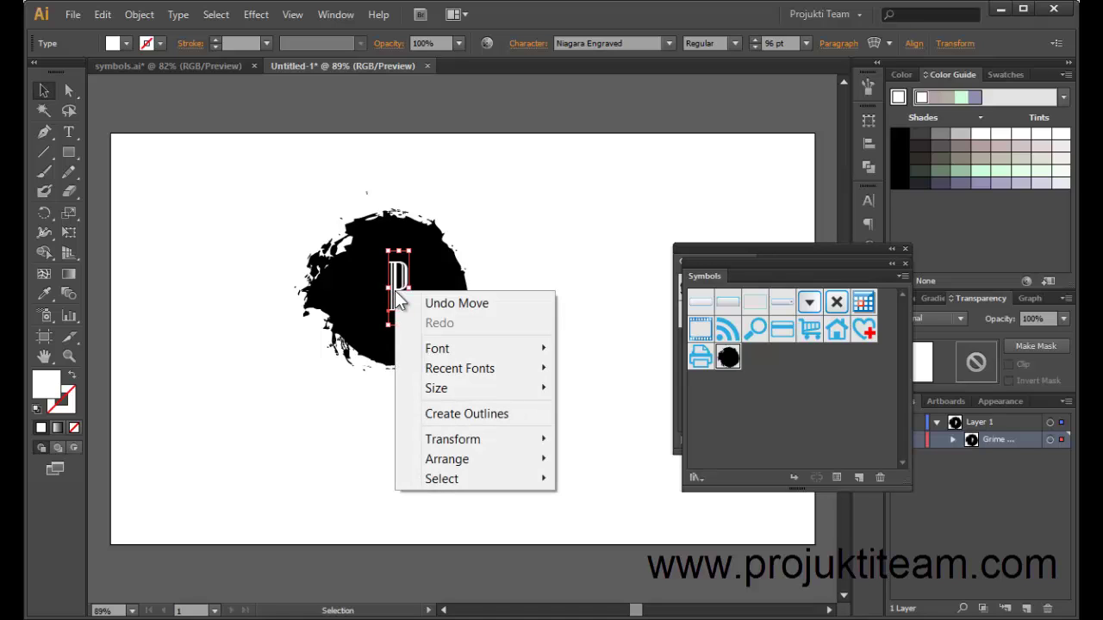
click(509, 414)
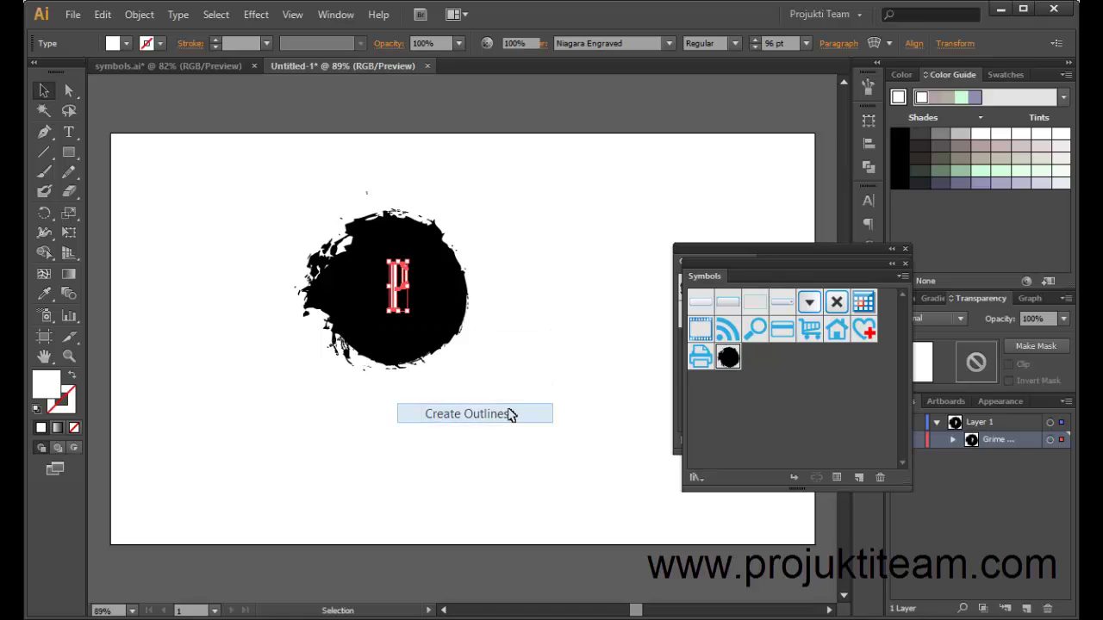
click(533, 331)
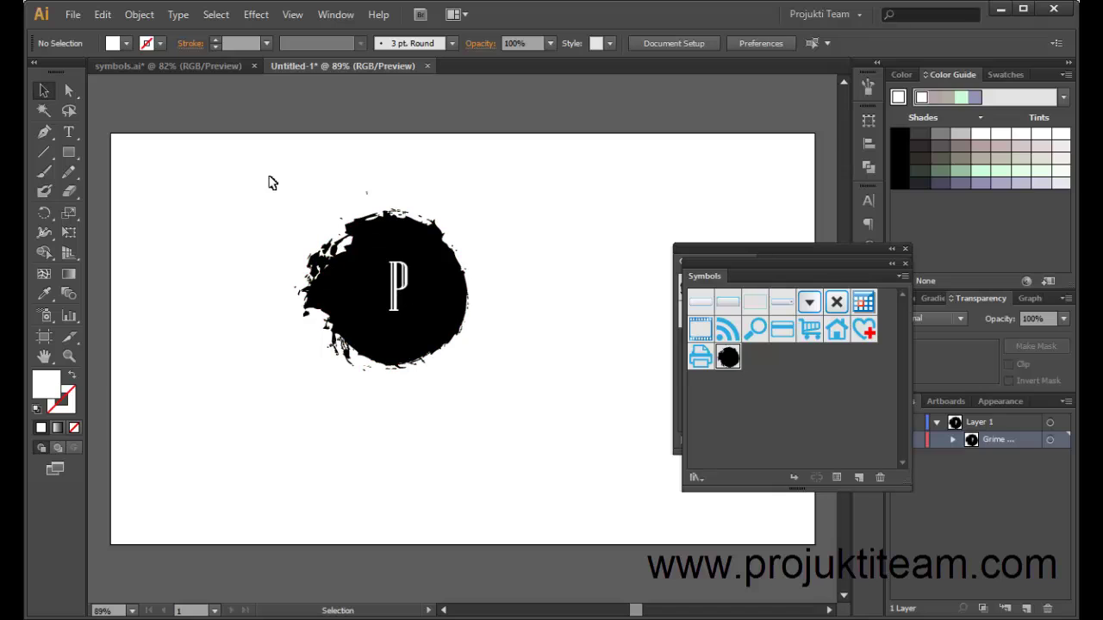
Step: Save the blot and the letter P together as a new symbol of type Graphic, keeping the default name
drag(240, 184, 508, 433)
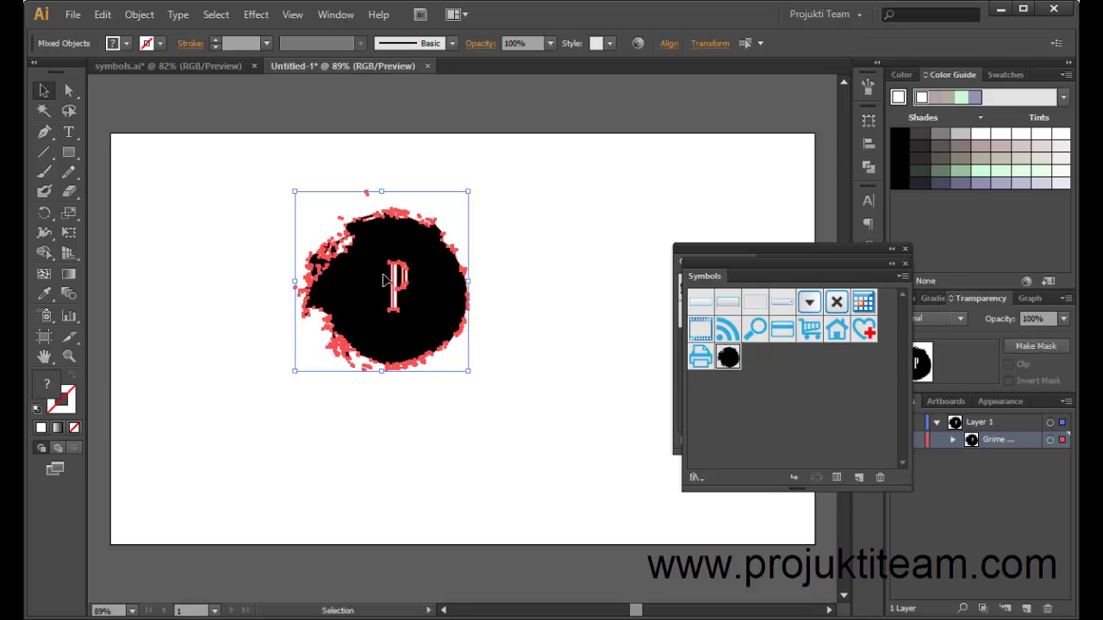
drag(429, 303, 778, 386)
click(543, 257)
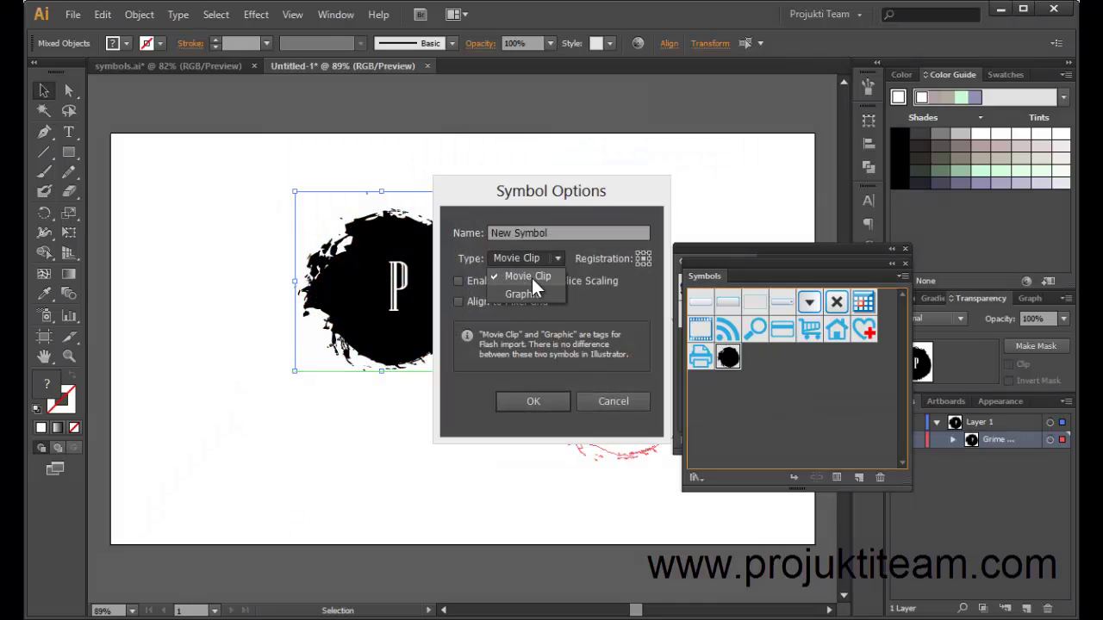
click(529, 295)
click(530, 403)
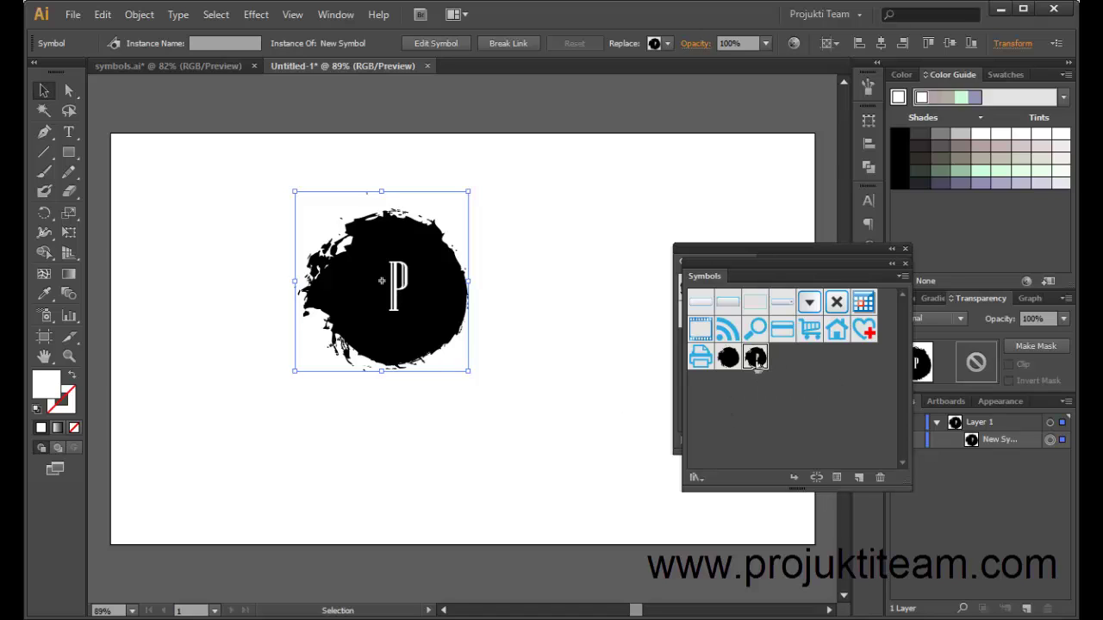
Step: Open the new P blot symbol for editing and place an instance of it to the left of its artwork
drag(537, 203, 615, 369)
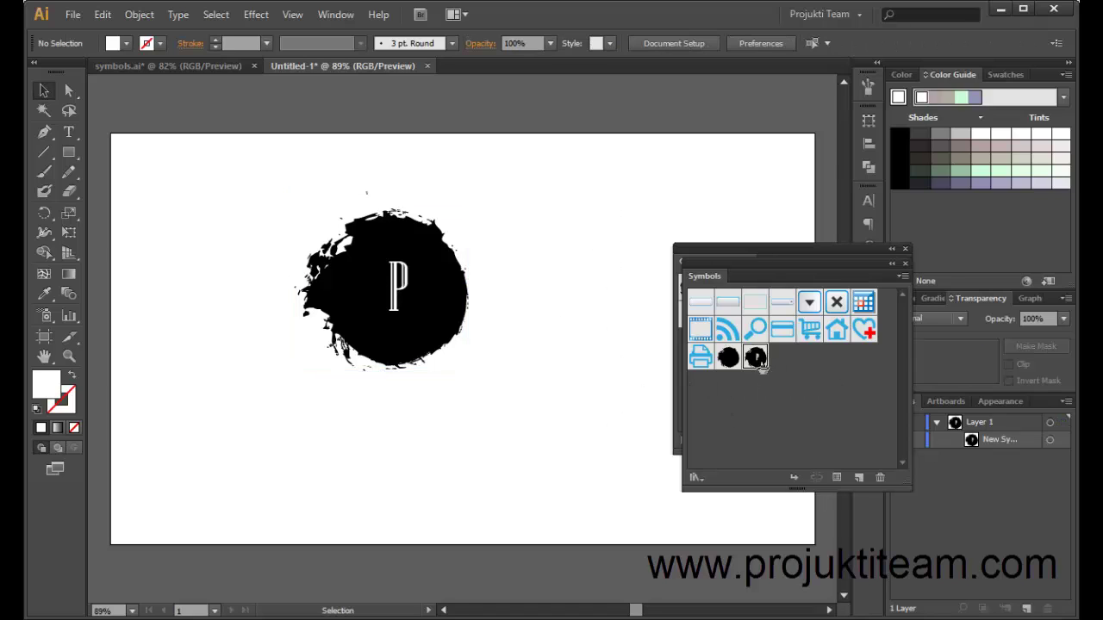
double_click(755, 357)
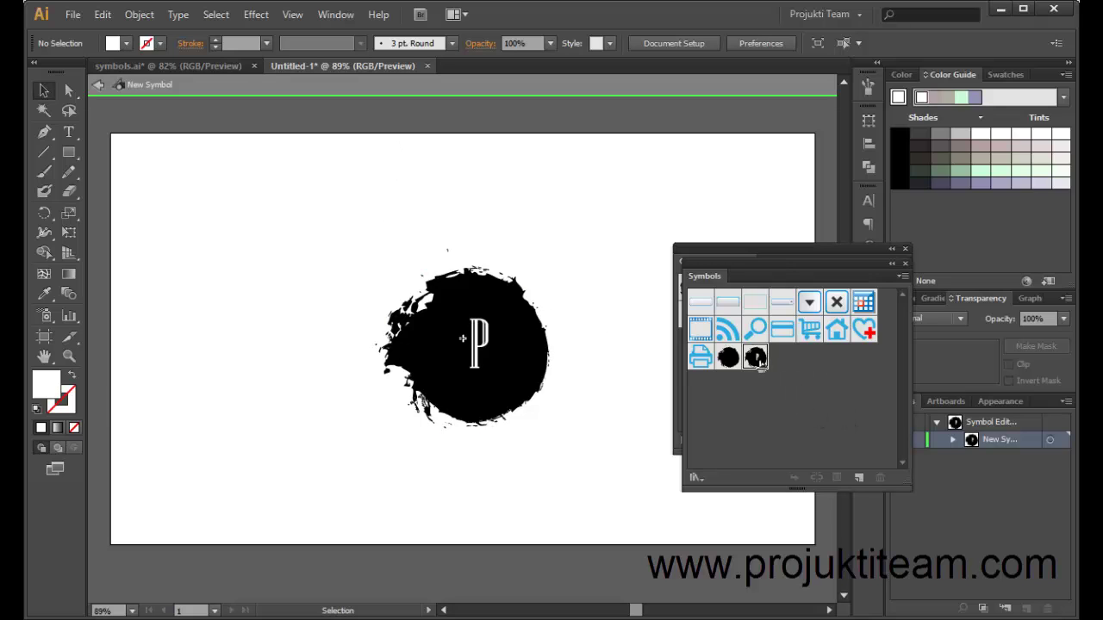
drag(403, 290, 241, 285)
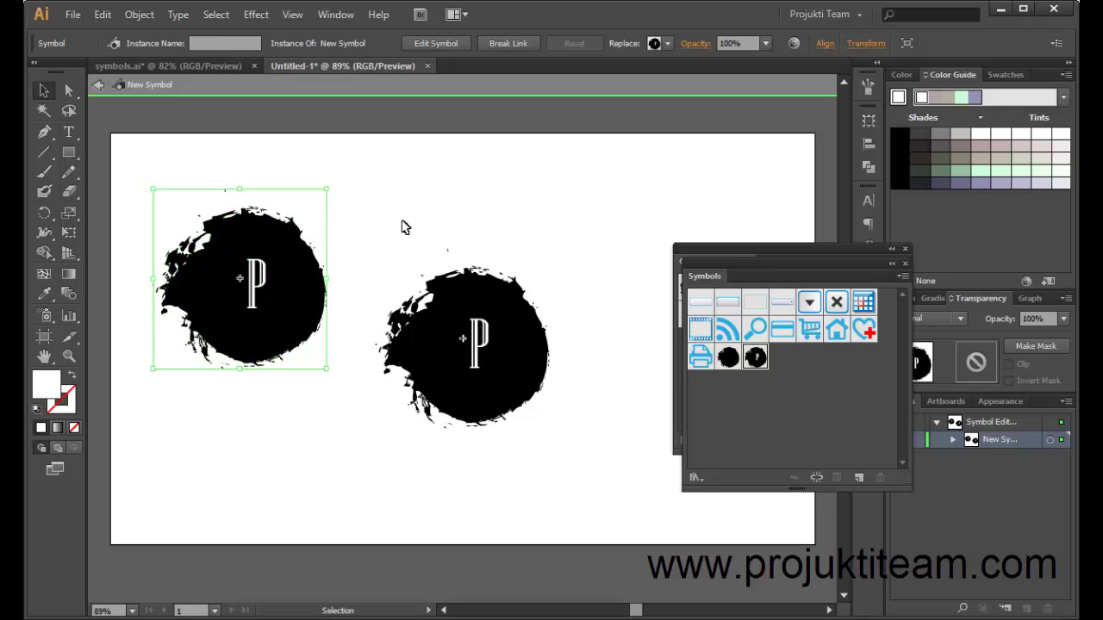